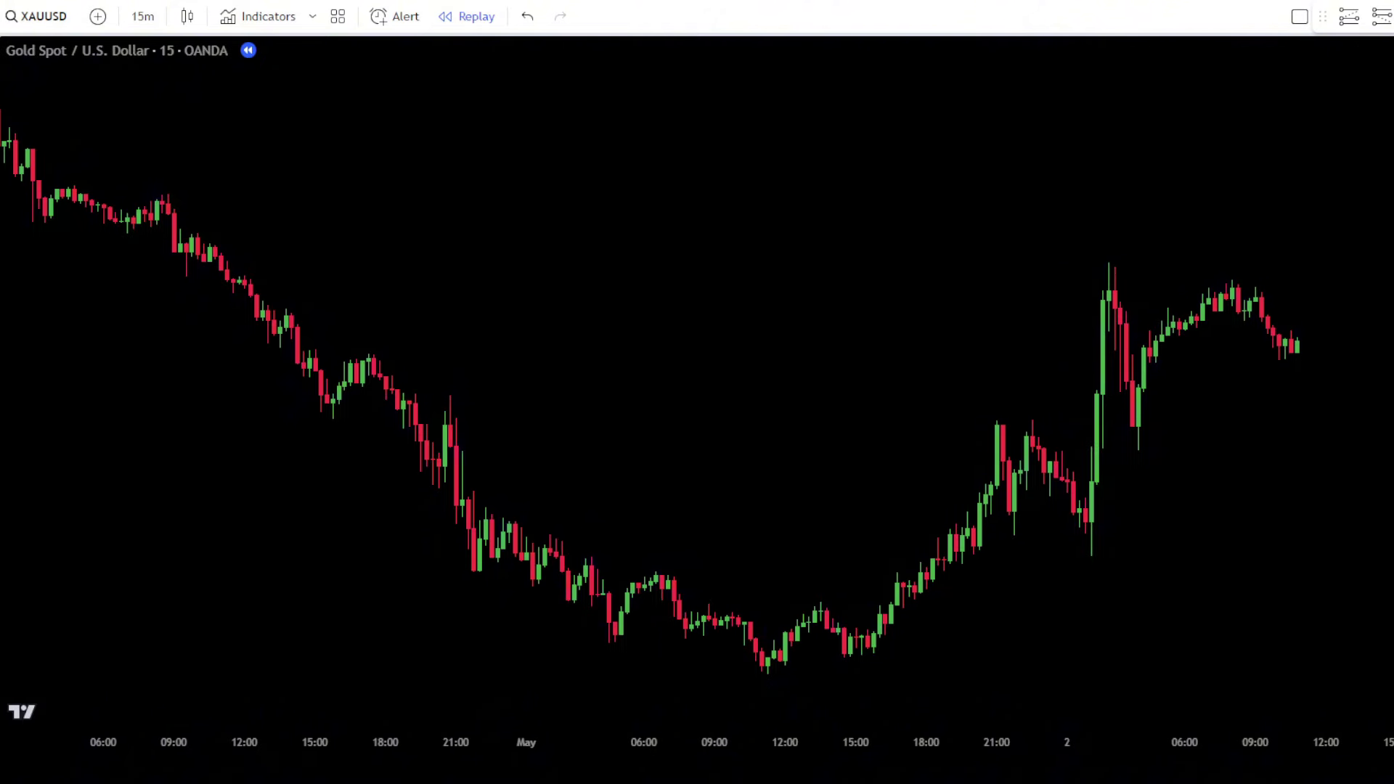
Switch the chart to OANDA XAUUSD on 15-minute candles.
click(60, 16)
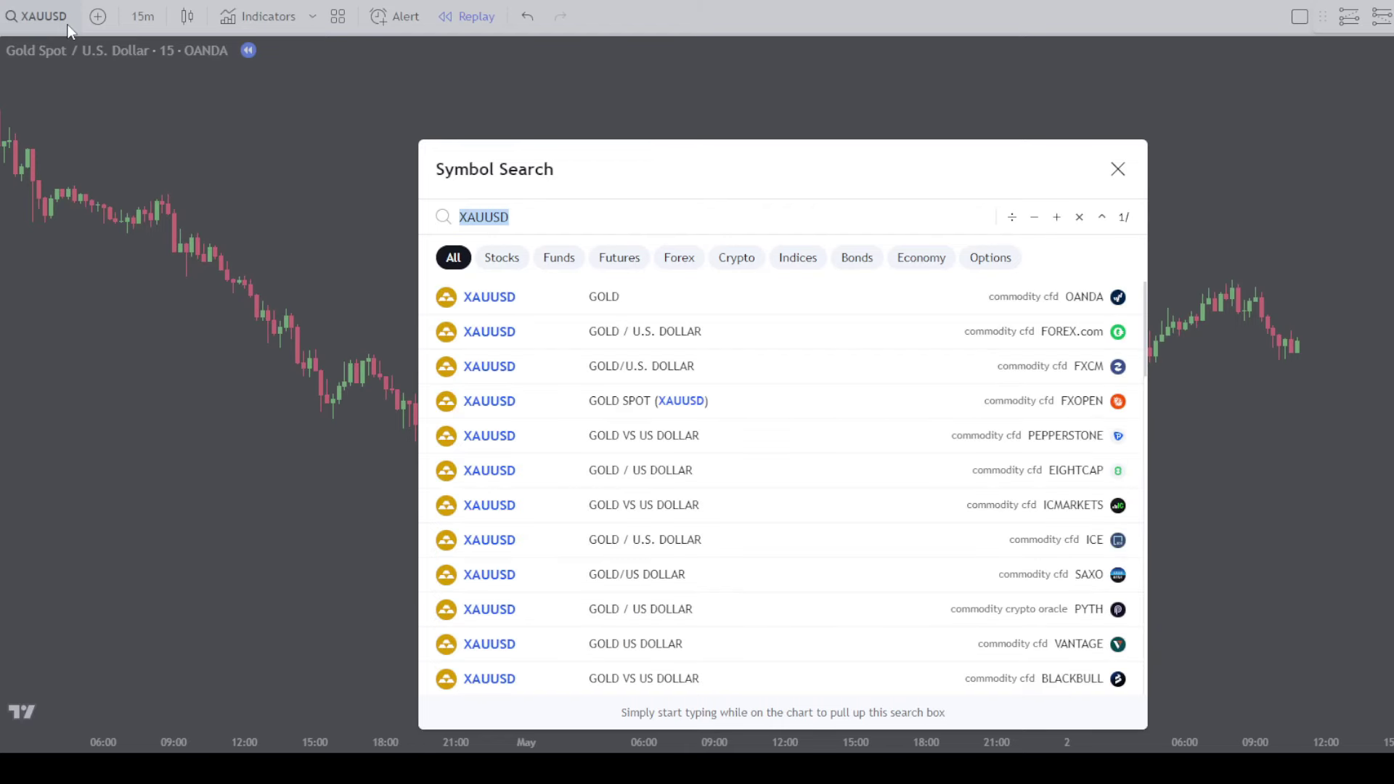
text(XAUUSD)
click(768, 309)
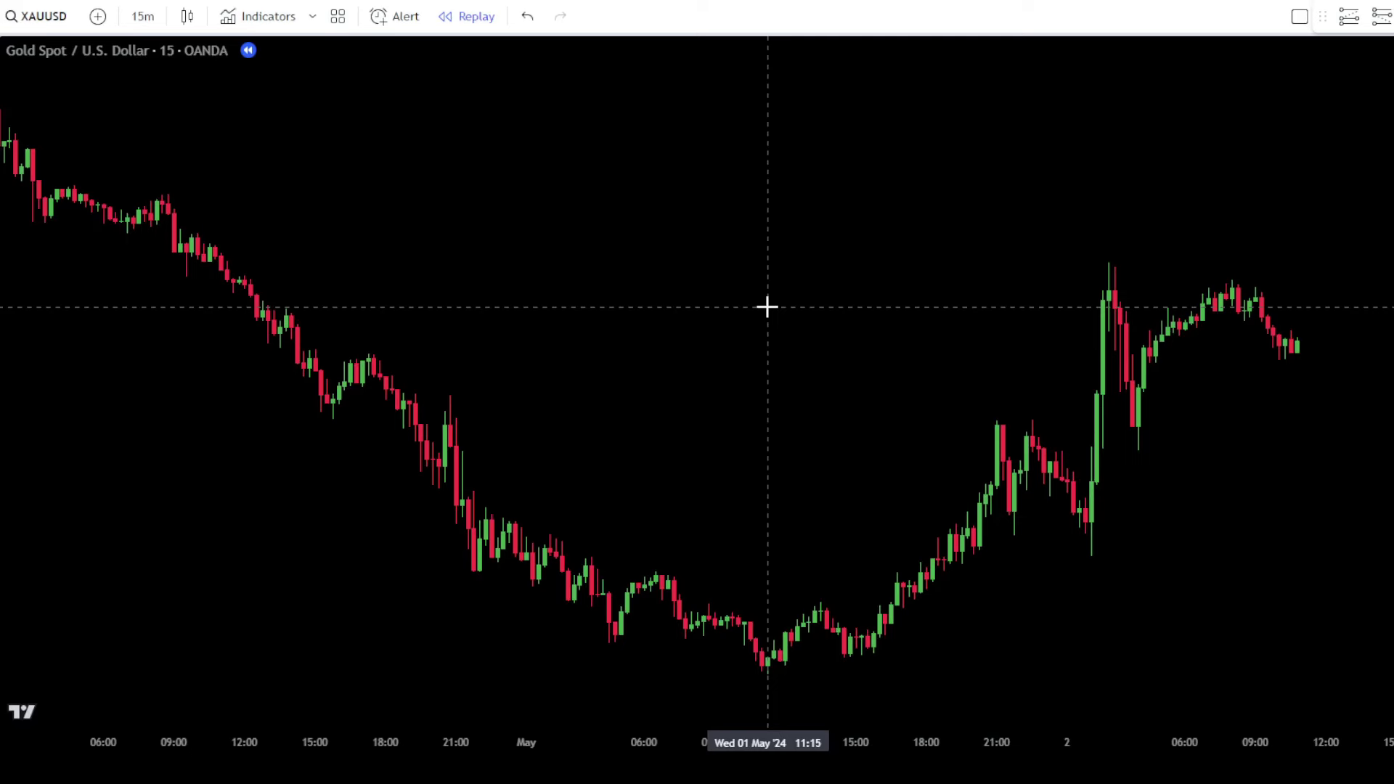
click(143, 16)
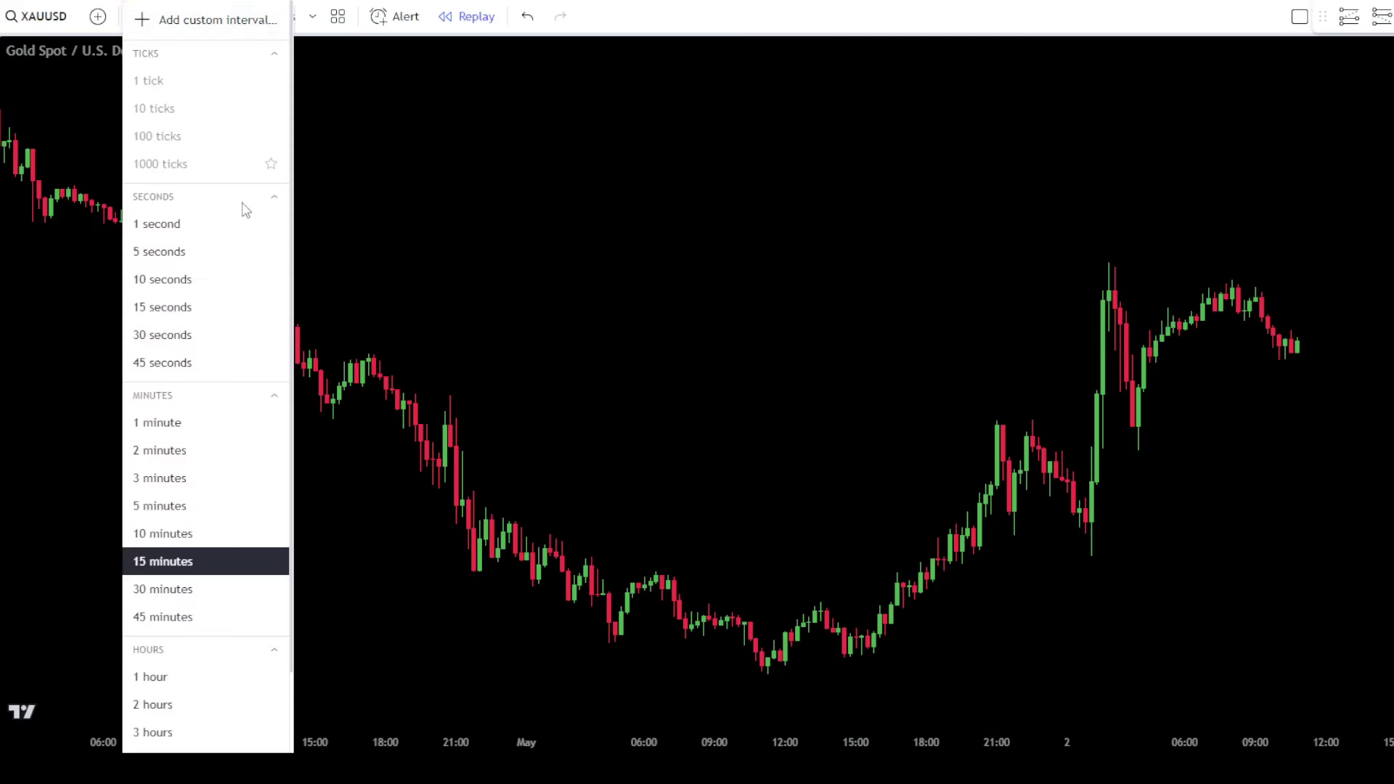
click(230, 567)
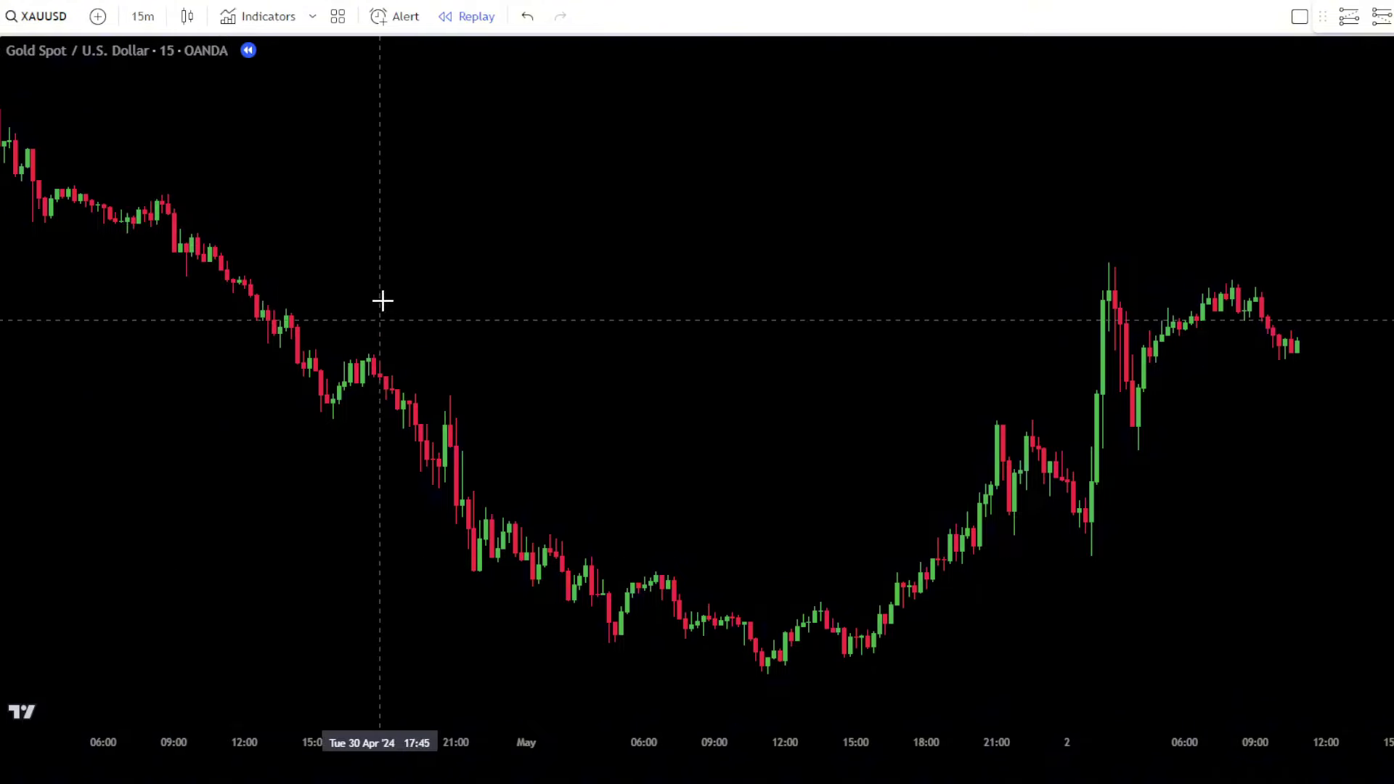
Search 'cm sling shot system' and add the CM Sling Shot System indicator to the chart.
click(272, 17)
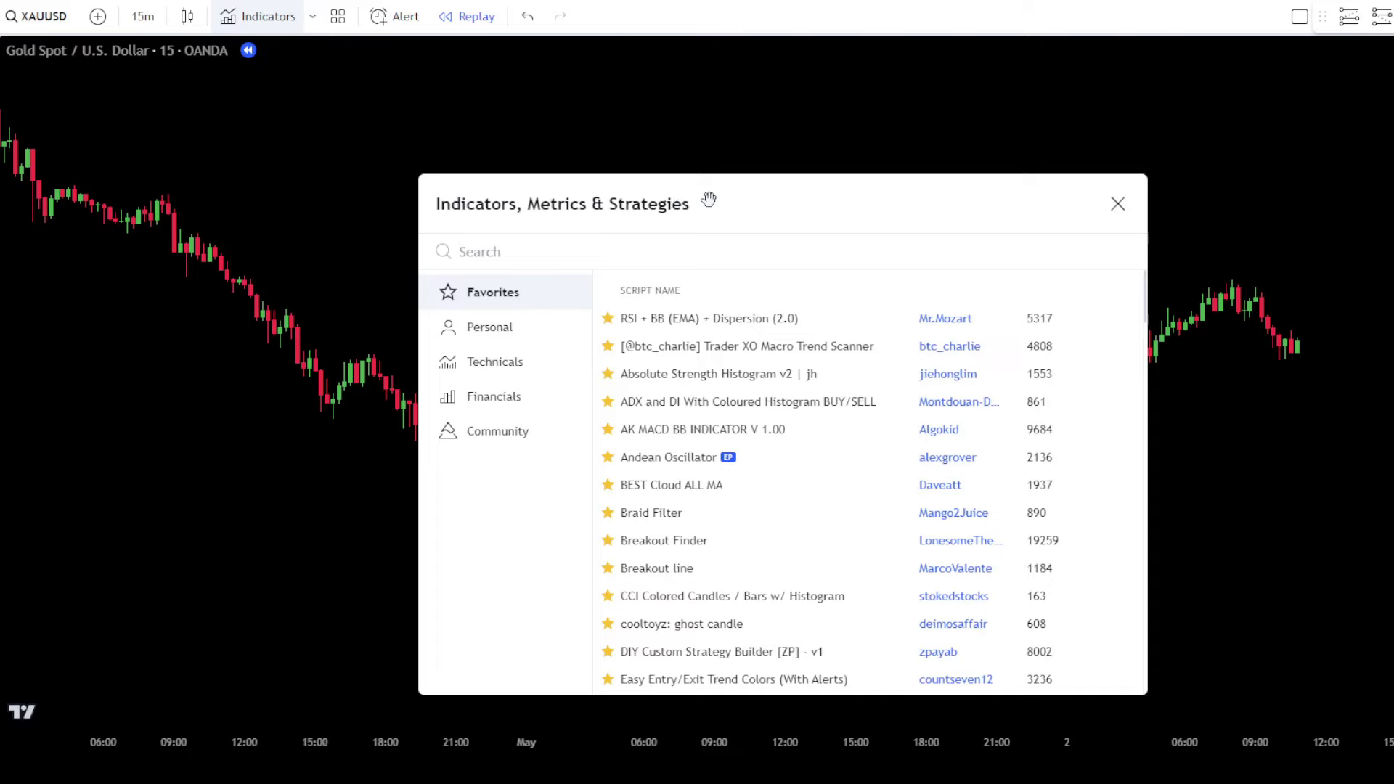
text(cm sling)
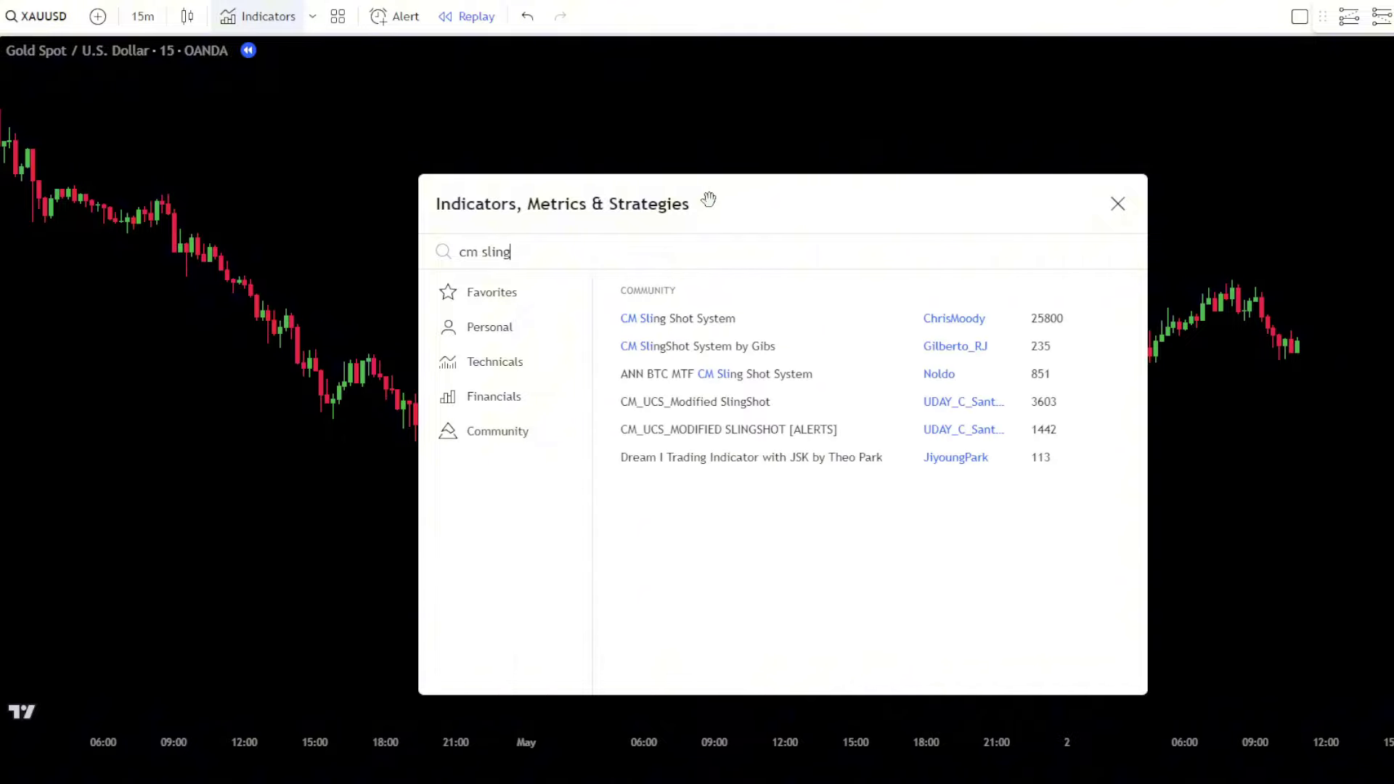
text( shot)
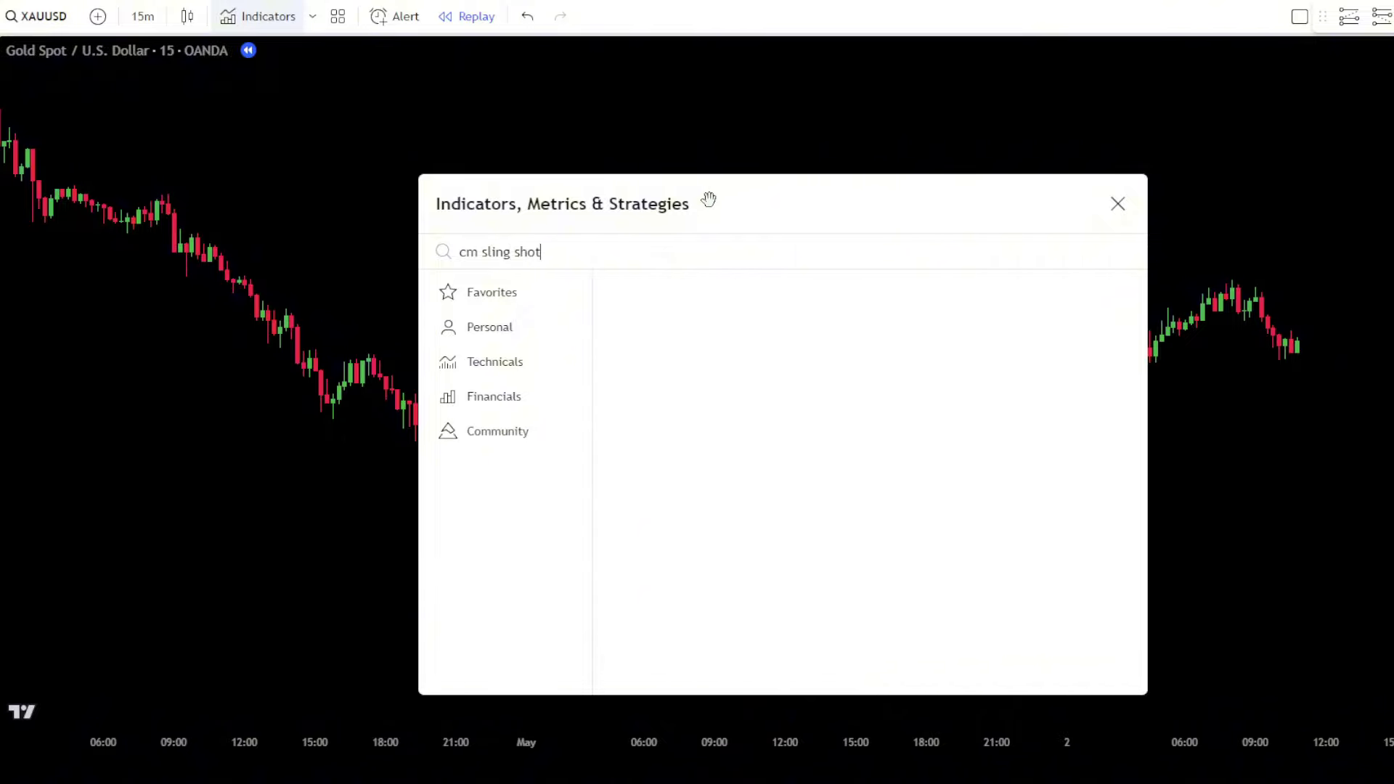
text( sys)
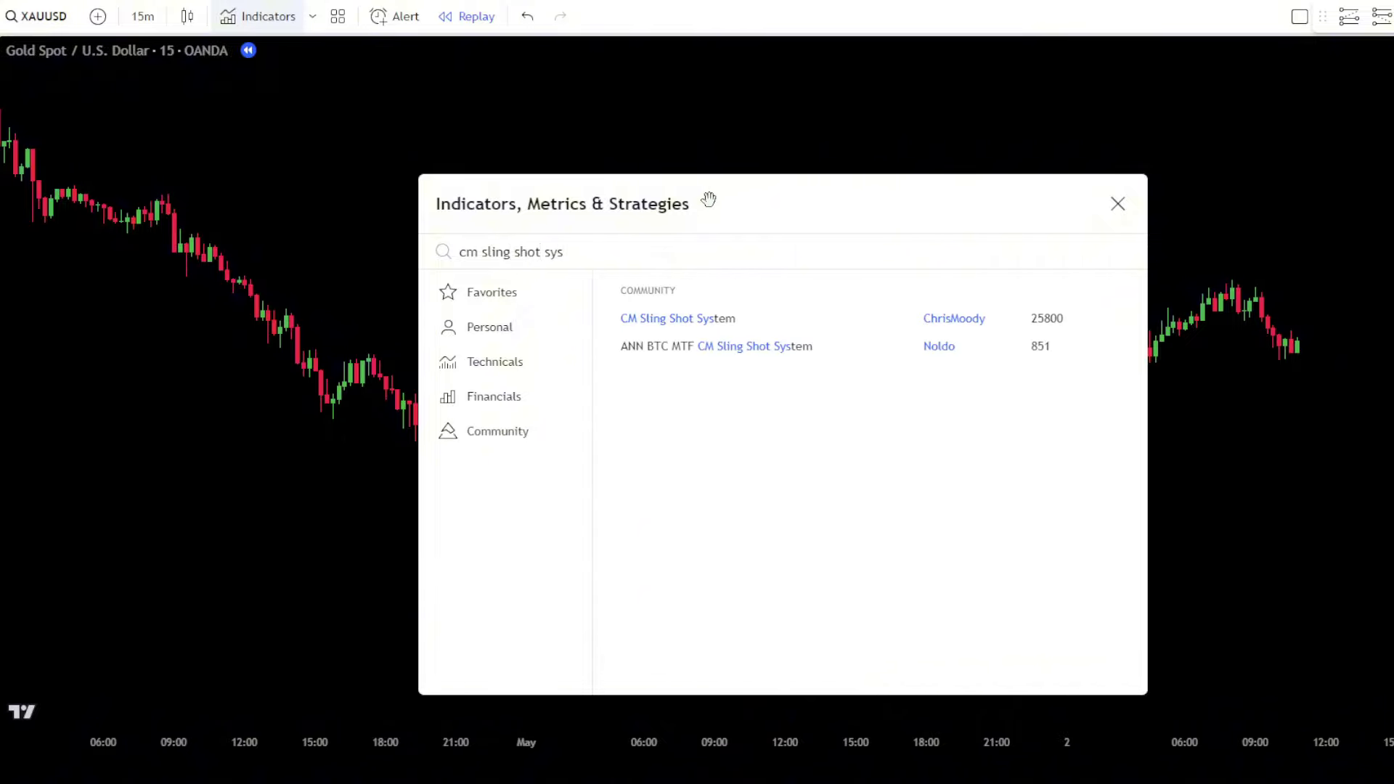
text(tem)
click(783, 324)
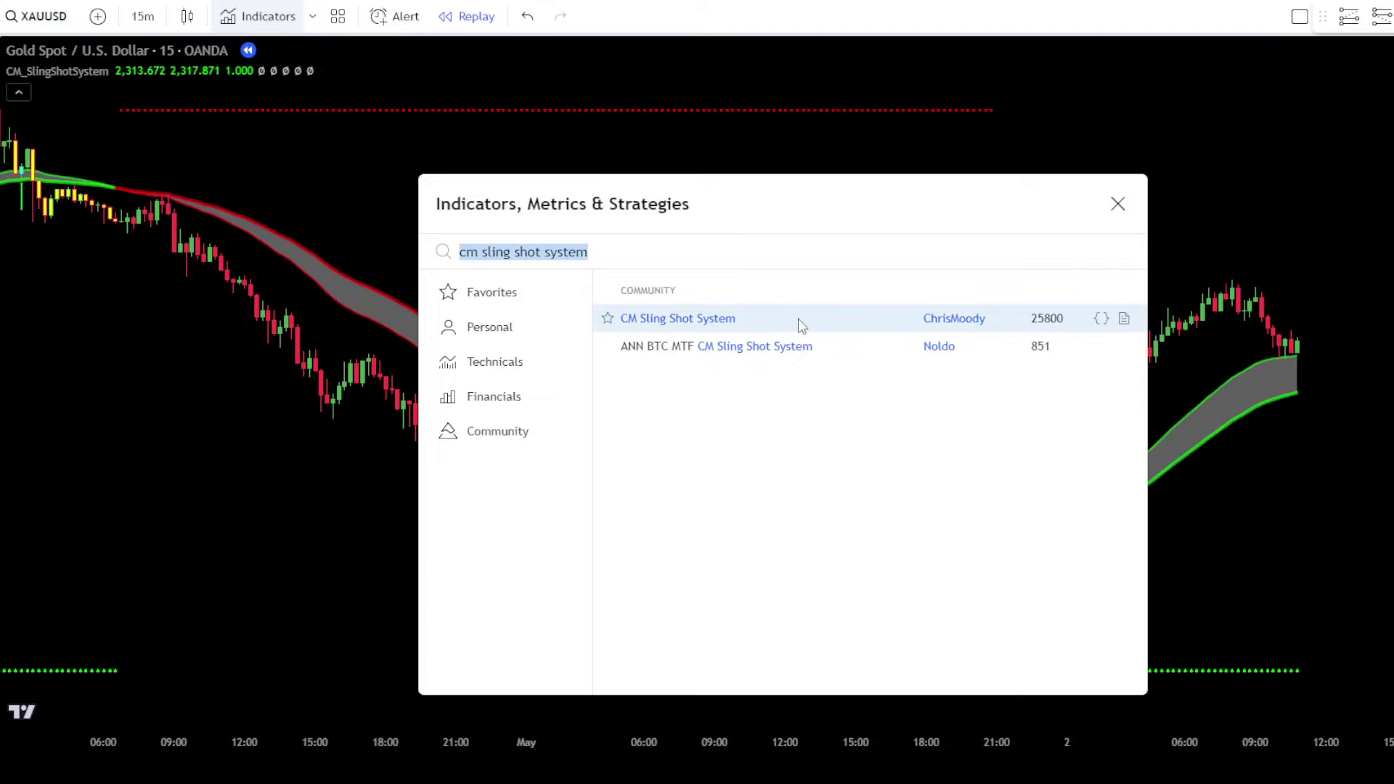
click(1115, 205)
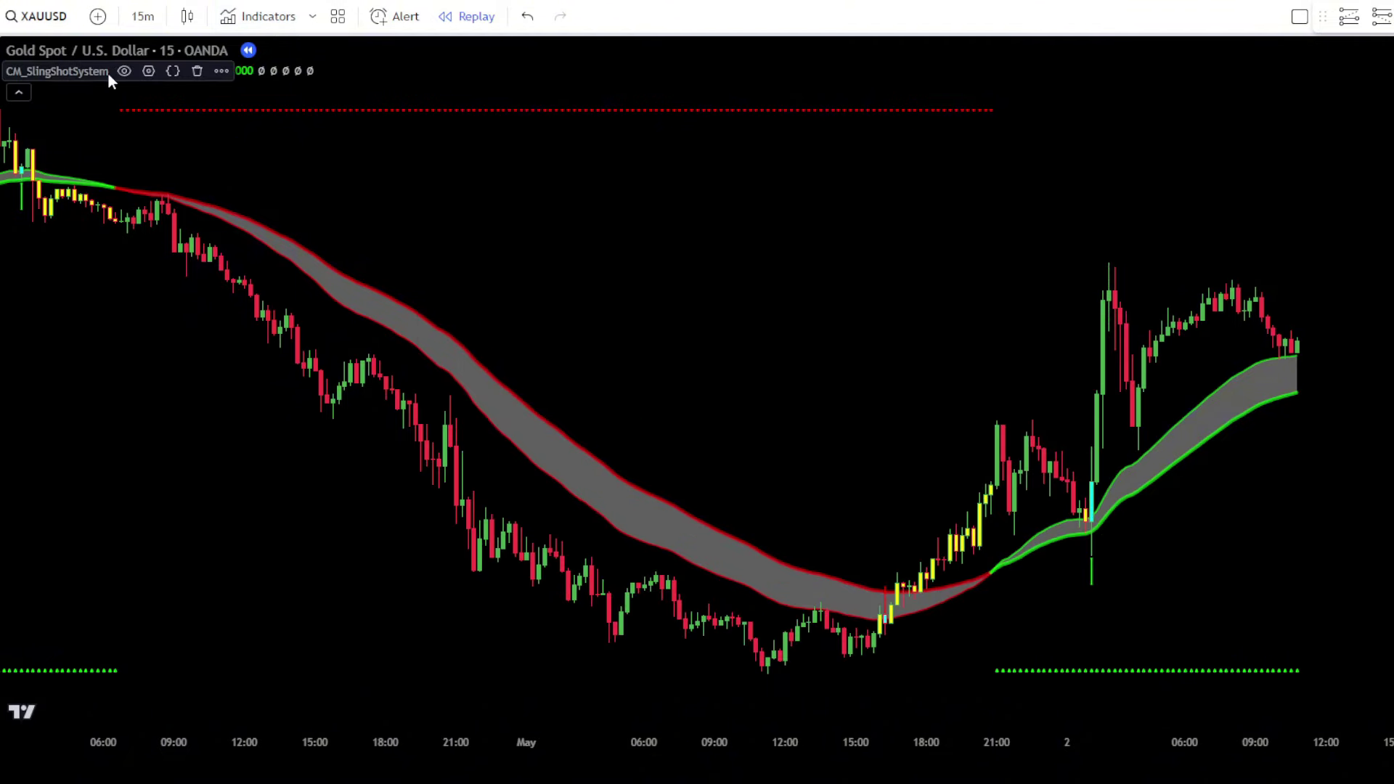
Uncheck Aggressive Entry, Conservative Entry, Trend Arrows and Conservative Entry Arrows, then apply.
click(148, 70)
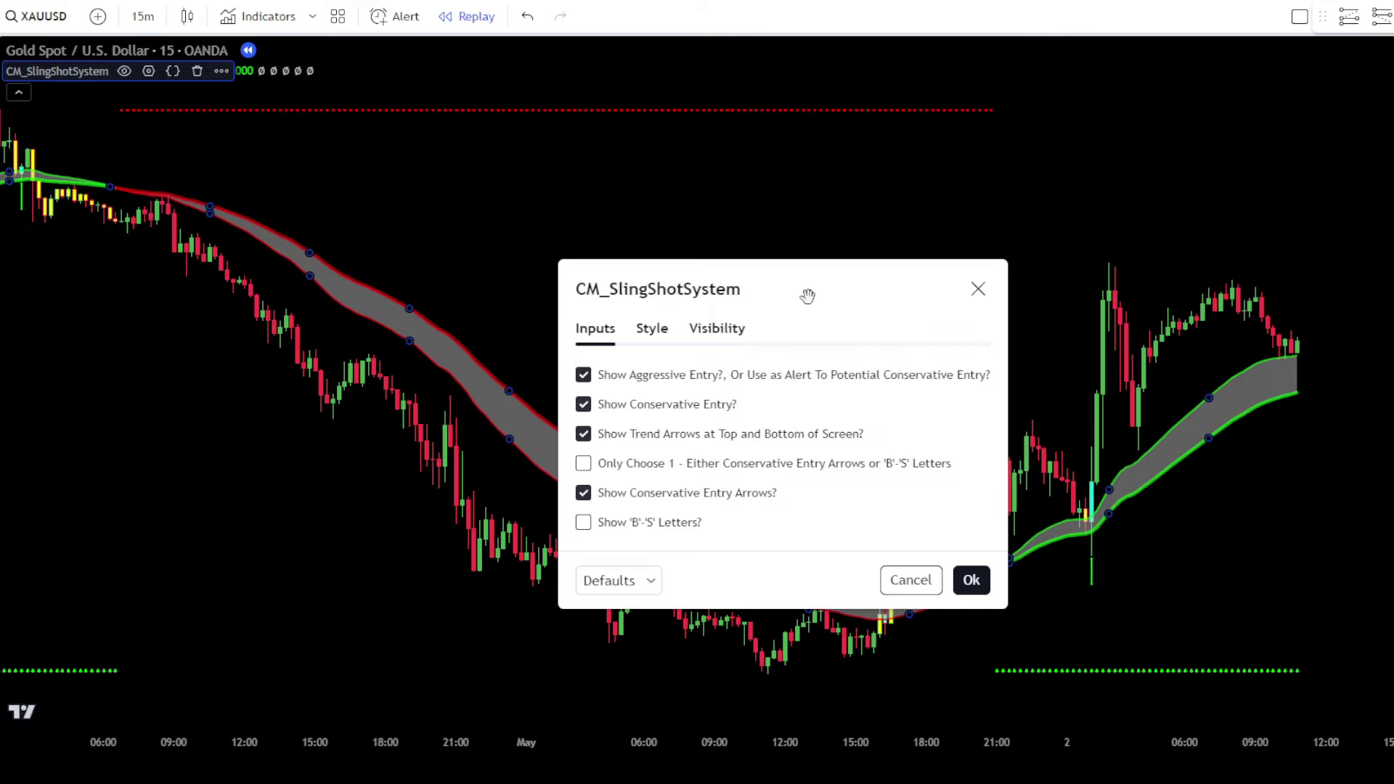
click(610, 379)
click(610, 408)
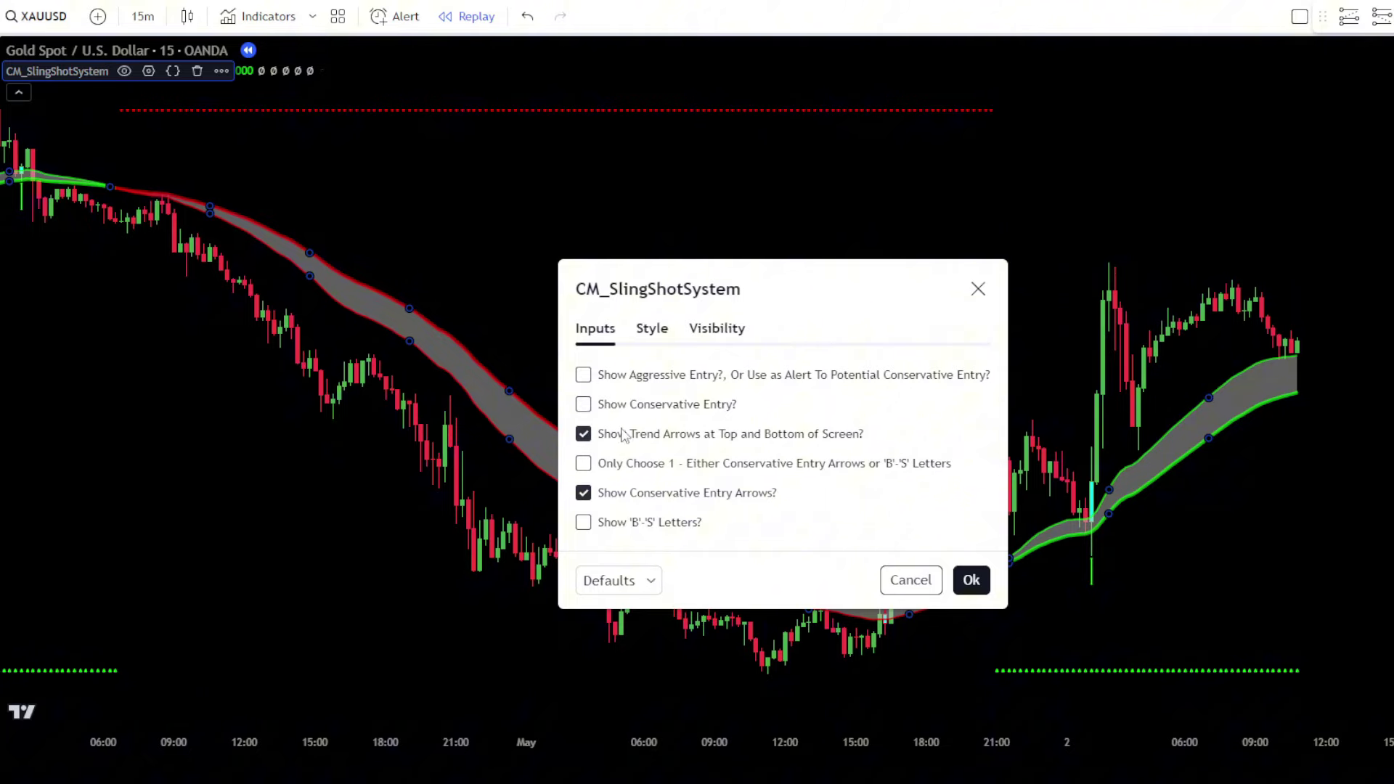
click(625, 436)
click(600, 493)
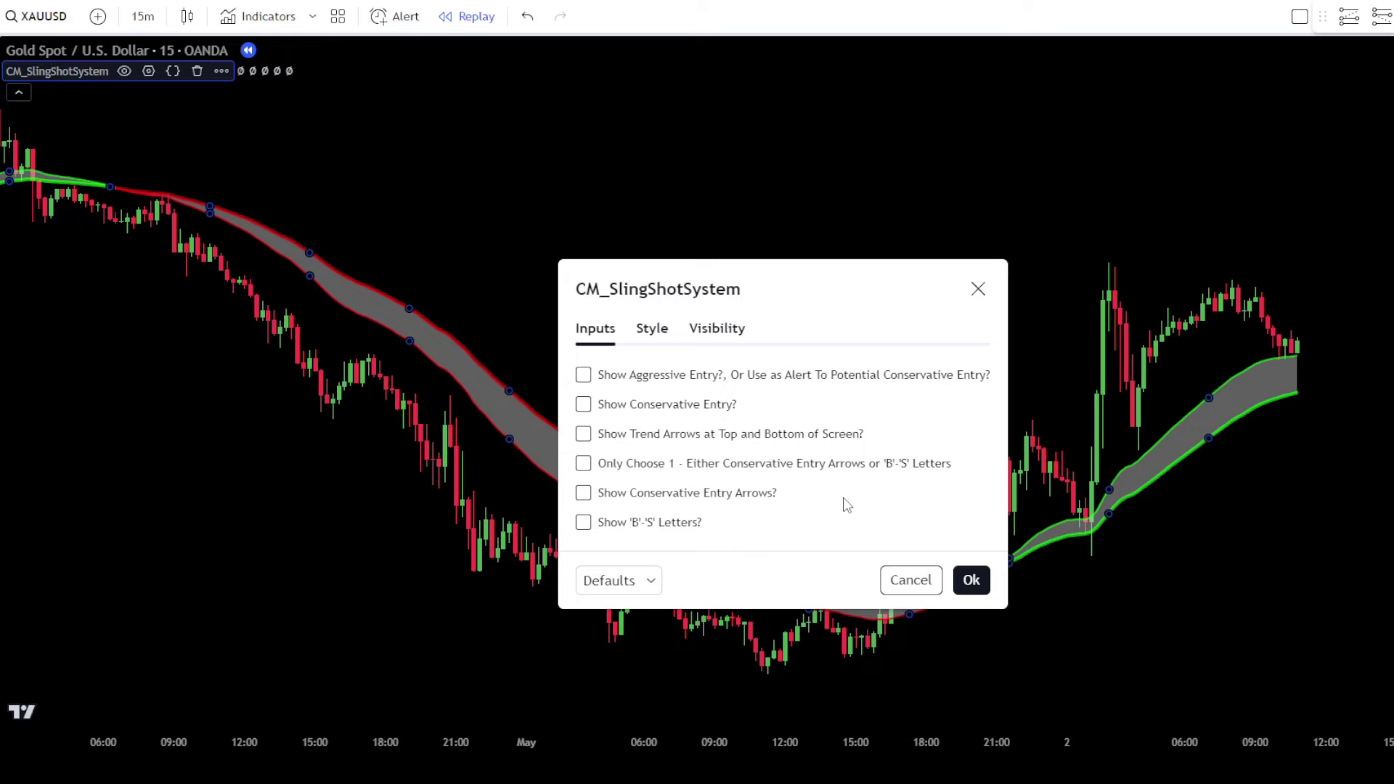
click(971, 581)
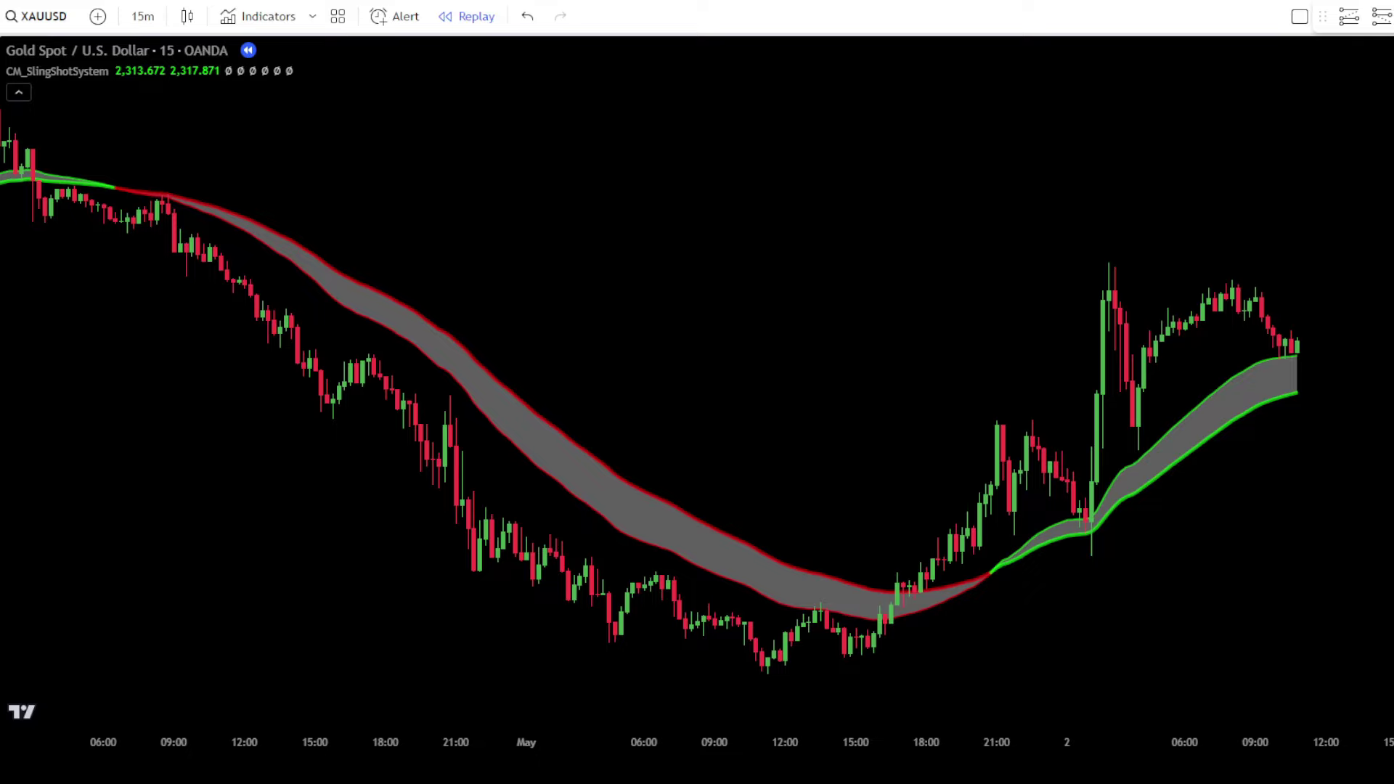
Search 'blackpika xbtusd alg' and add the BlackPika XBTUSD Algo indicator to the gold chart.
click(280, 29)
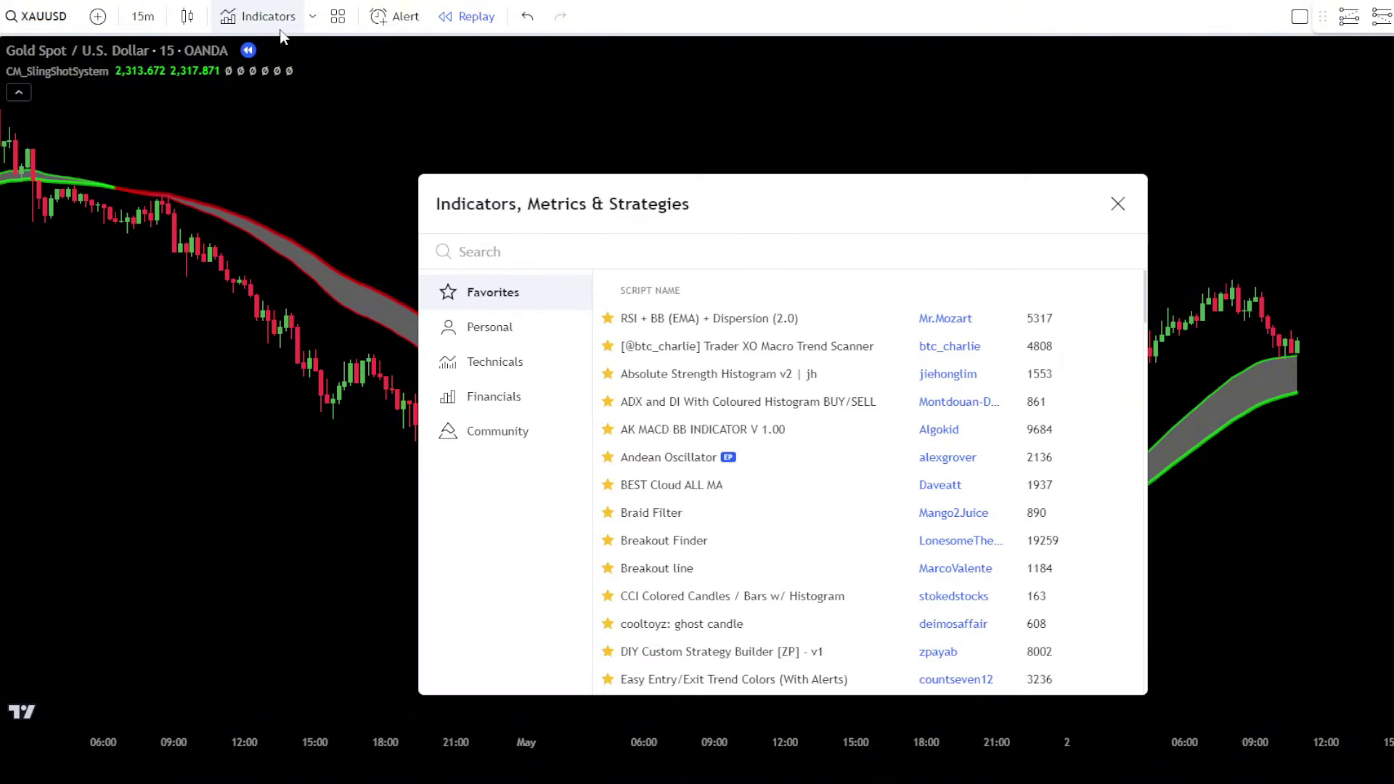
text(black)
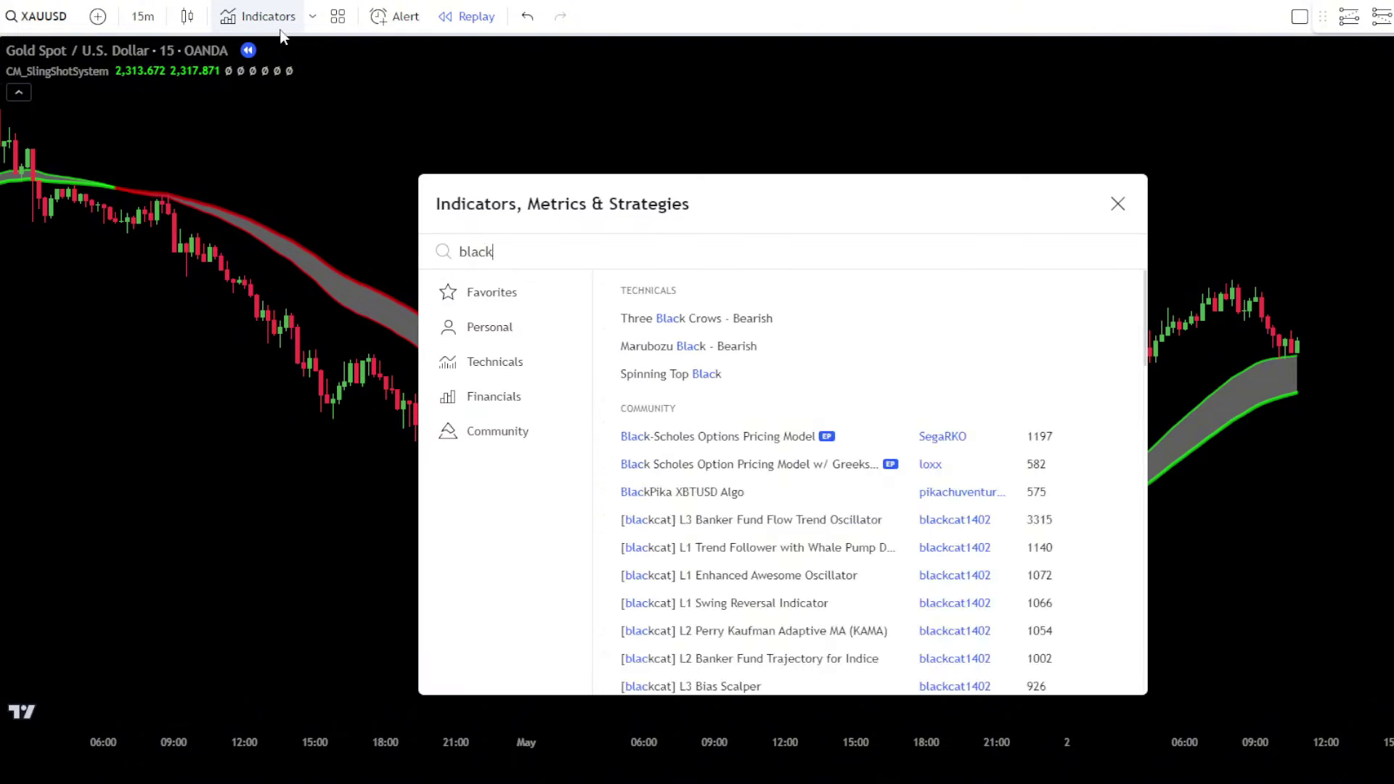
text(pika)
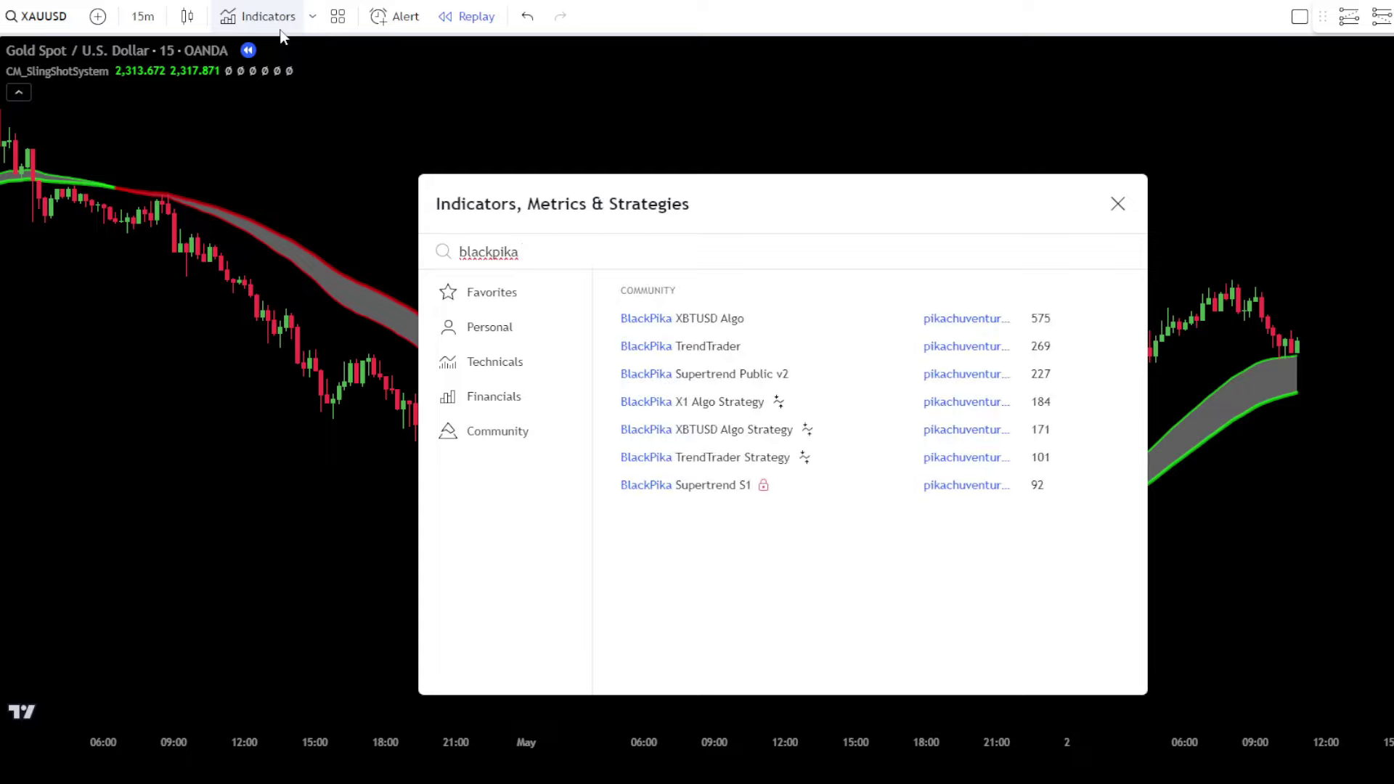
text( xbtus)
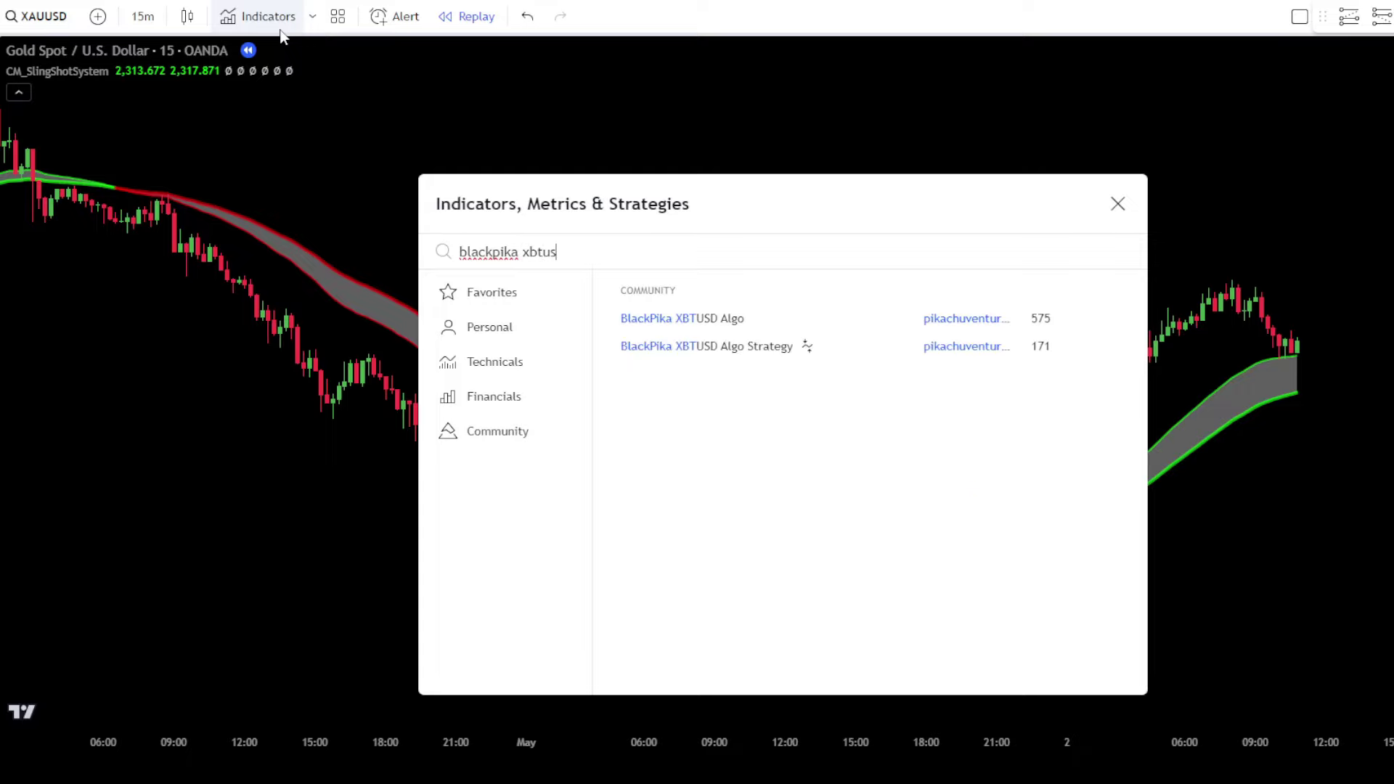
text(d algo)
click(792, 334)
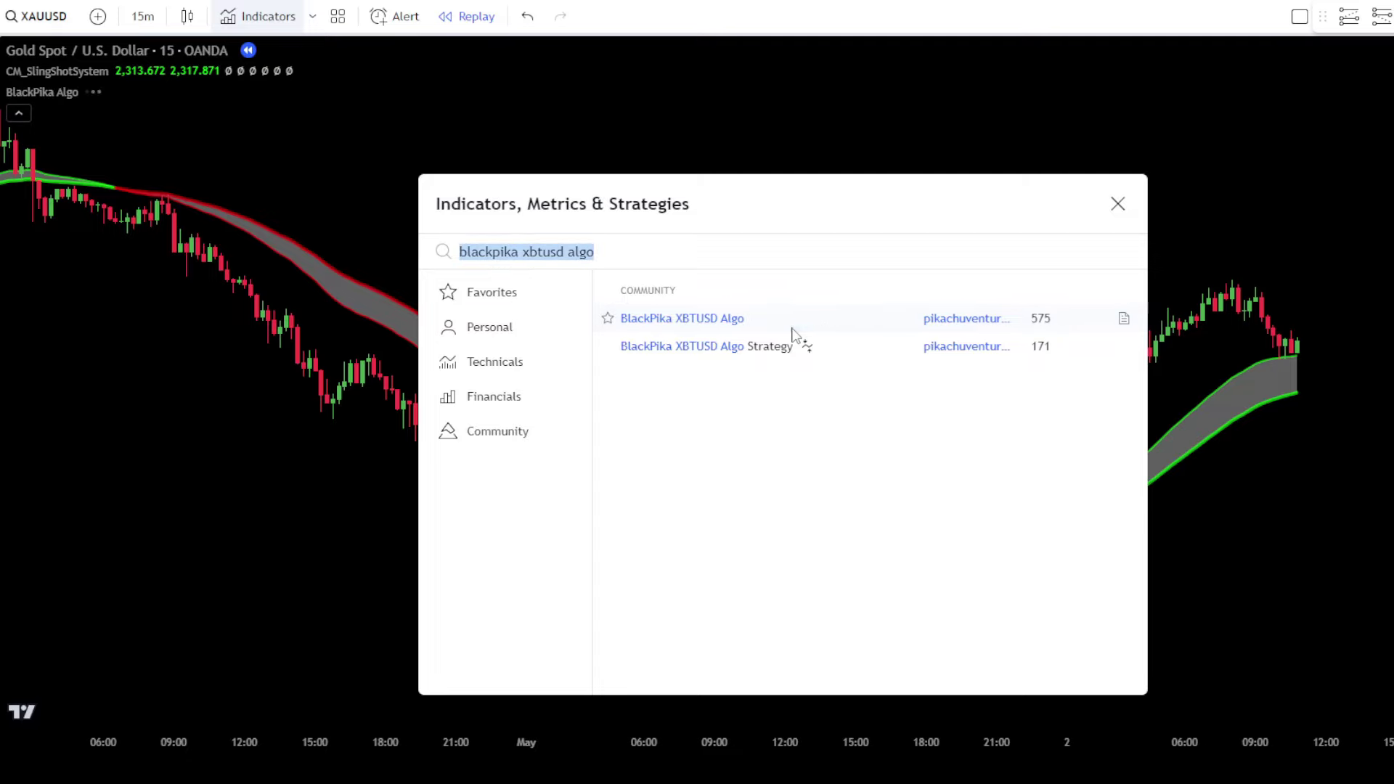
click(1113, 209)
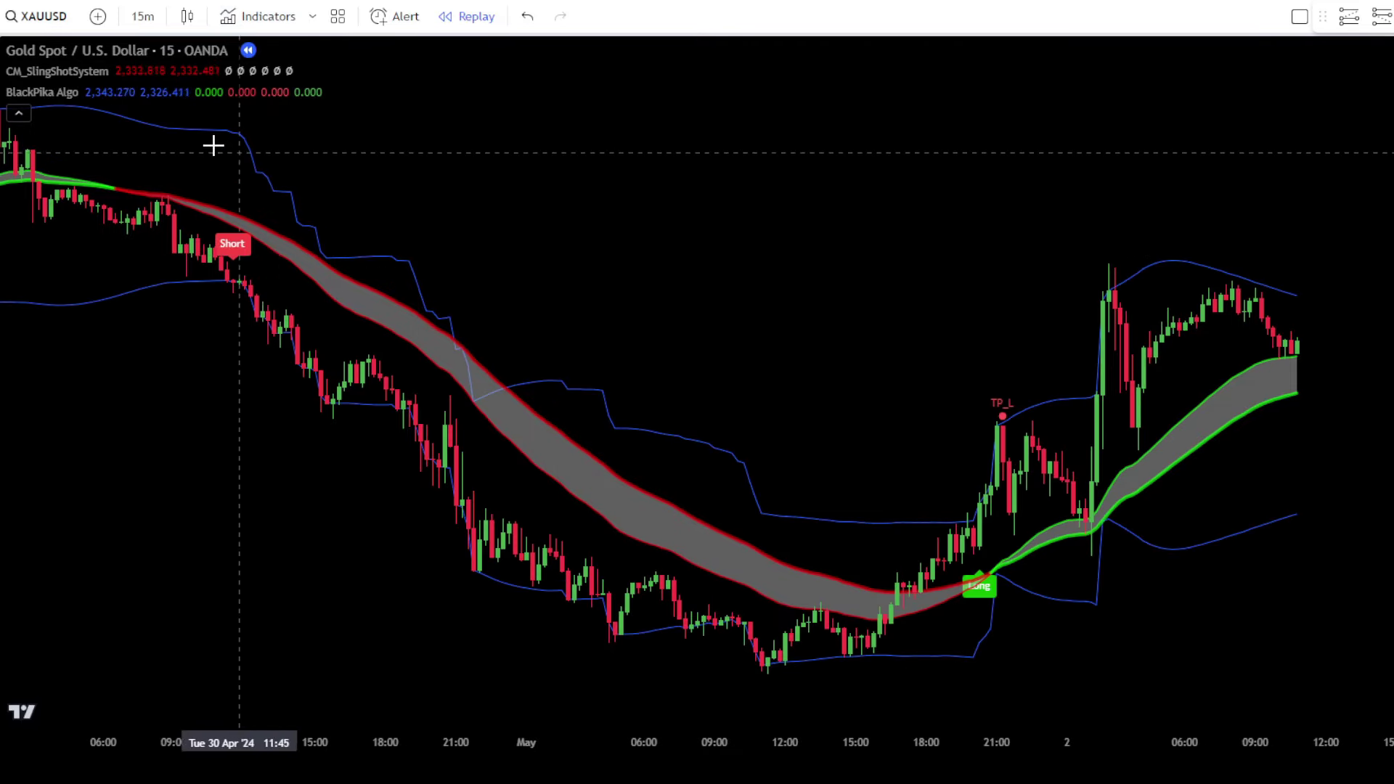
Set the BlackPika Algo Lookback Period to 15 and Sensitivity to 5.
mouse_move(49, 89)
click(118, 91)
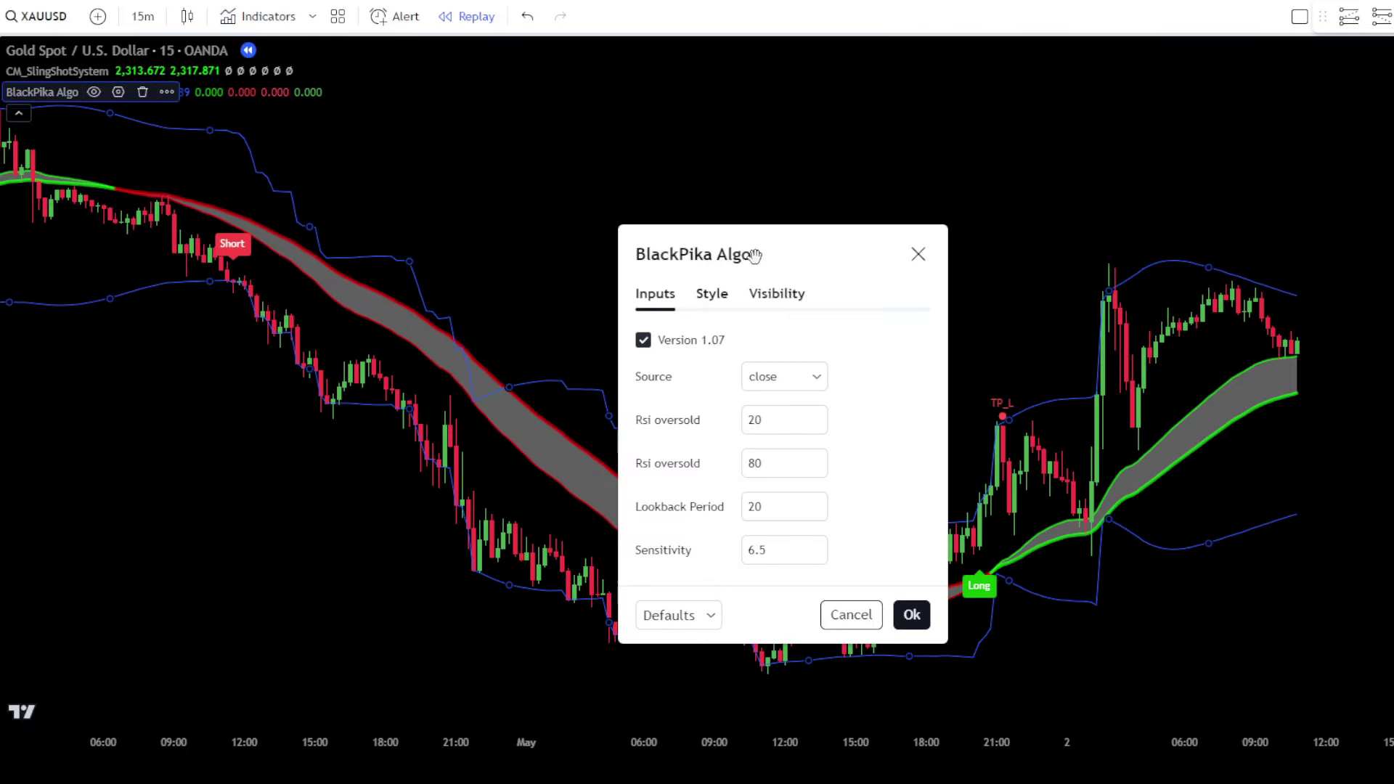
drag(756, 252, 750, 218)
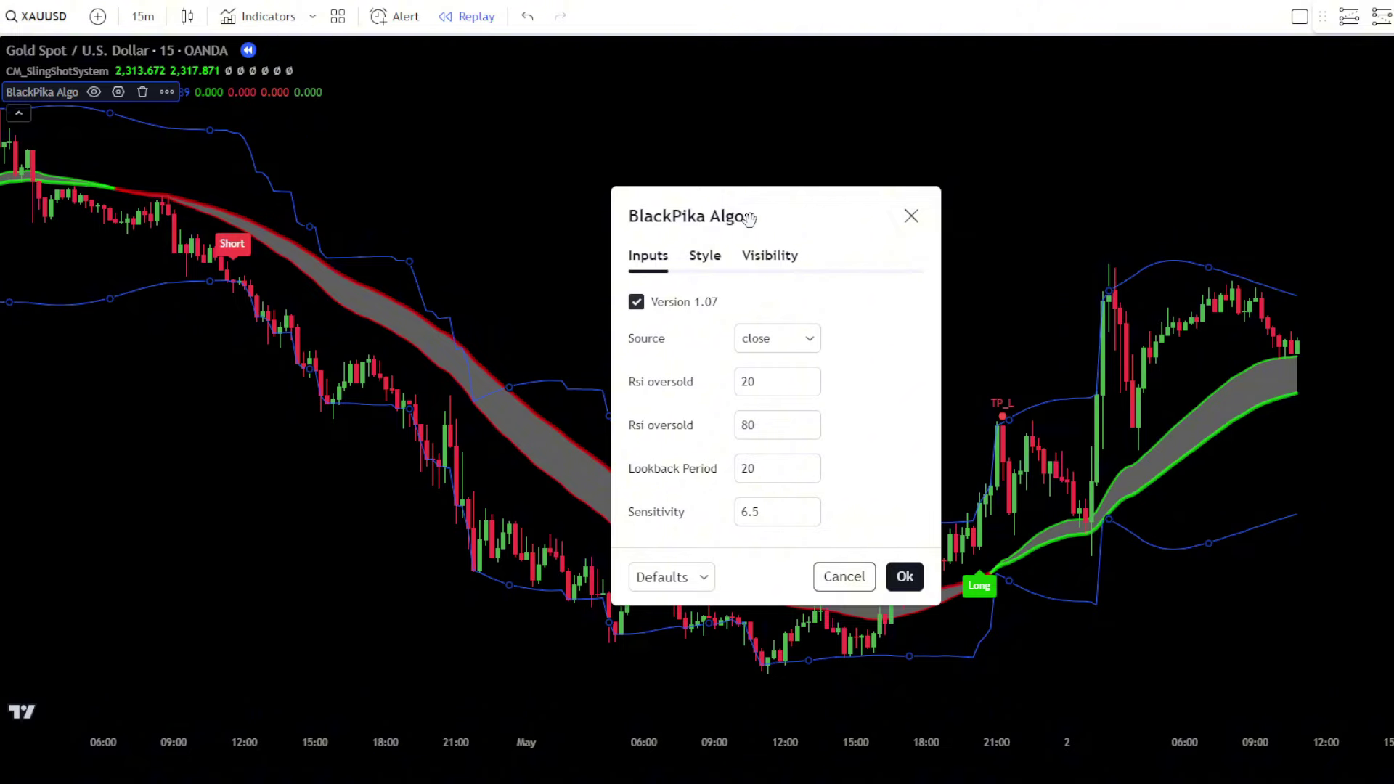
drag(757, 470, 741, 469)
text(15)
click(861, 454)
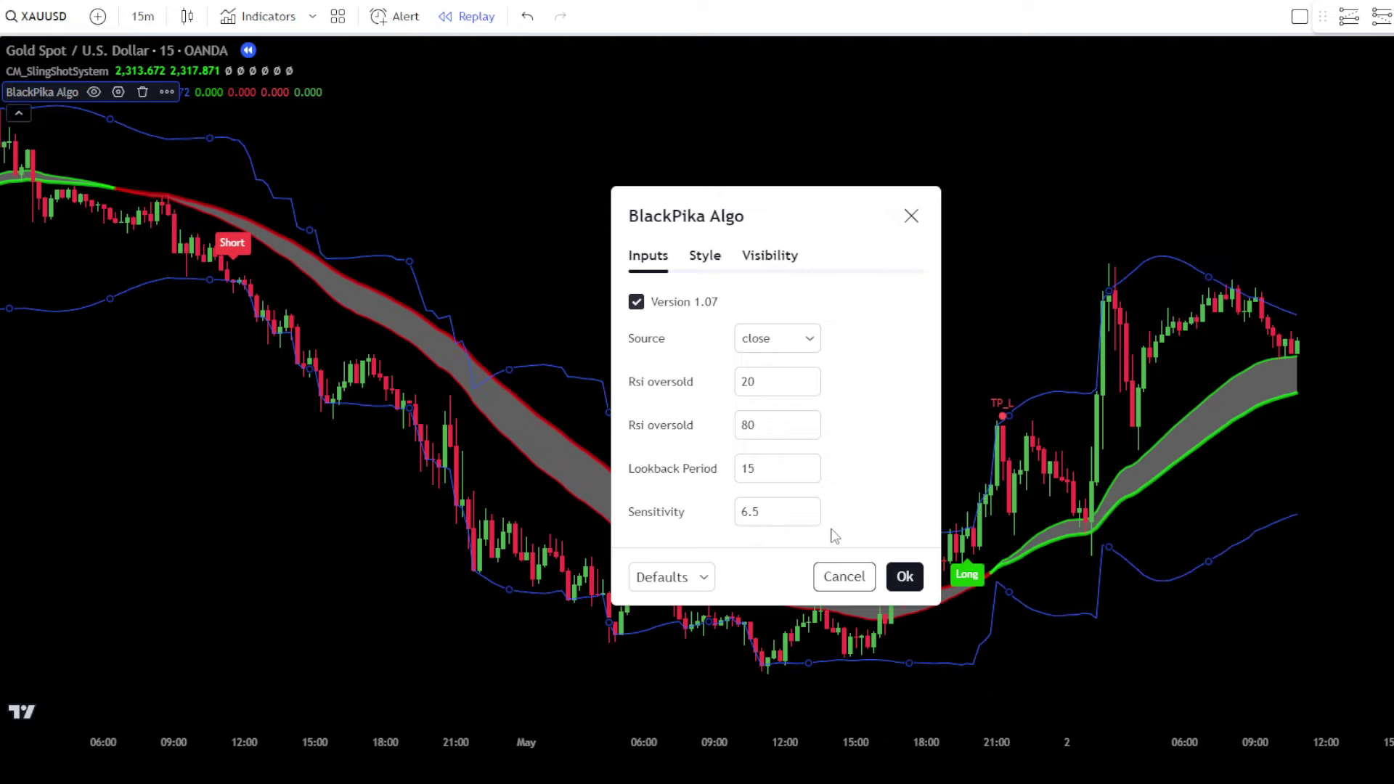
drag(770, 514, 732, 521)
text(5)
click(859, 478)
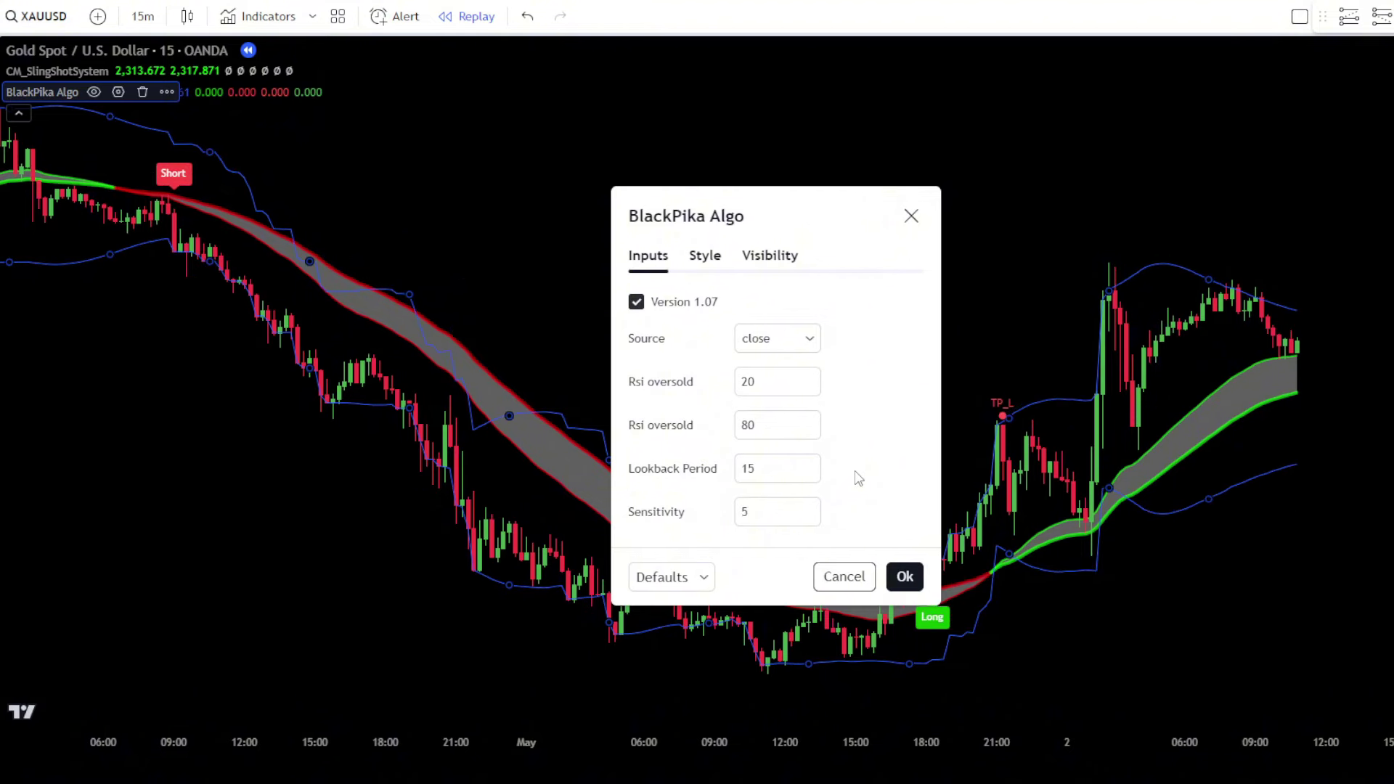
In the Style settings, uncheck Upper Line, Lower Line, TP when long and TP when short.
click(705, 255)
drag(778, 218, 785, 111)
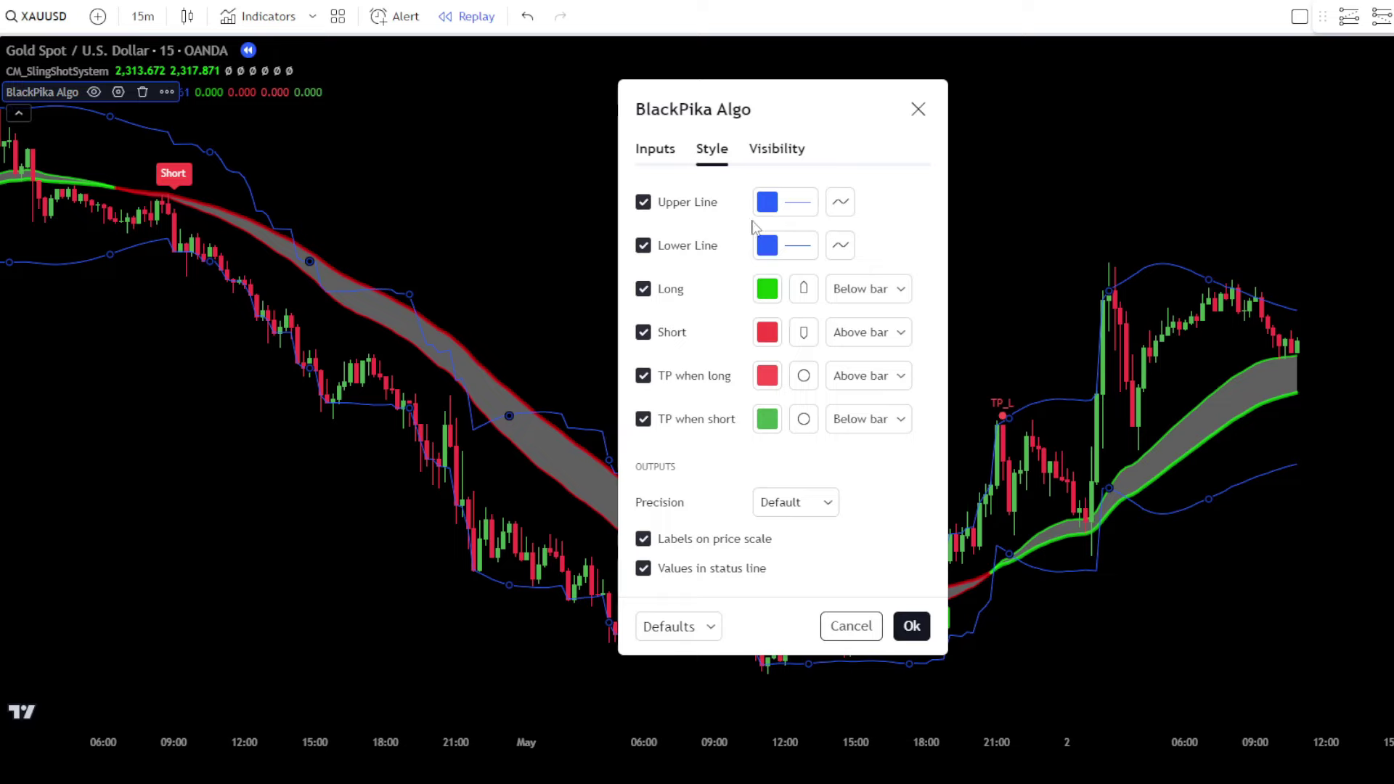
click(712, 210)
click(717, 251)
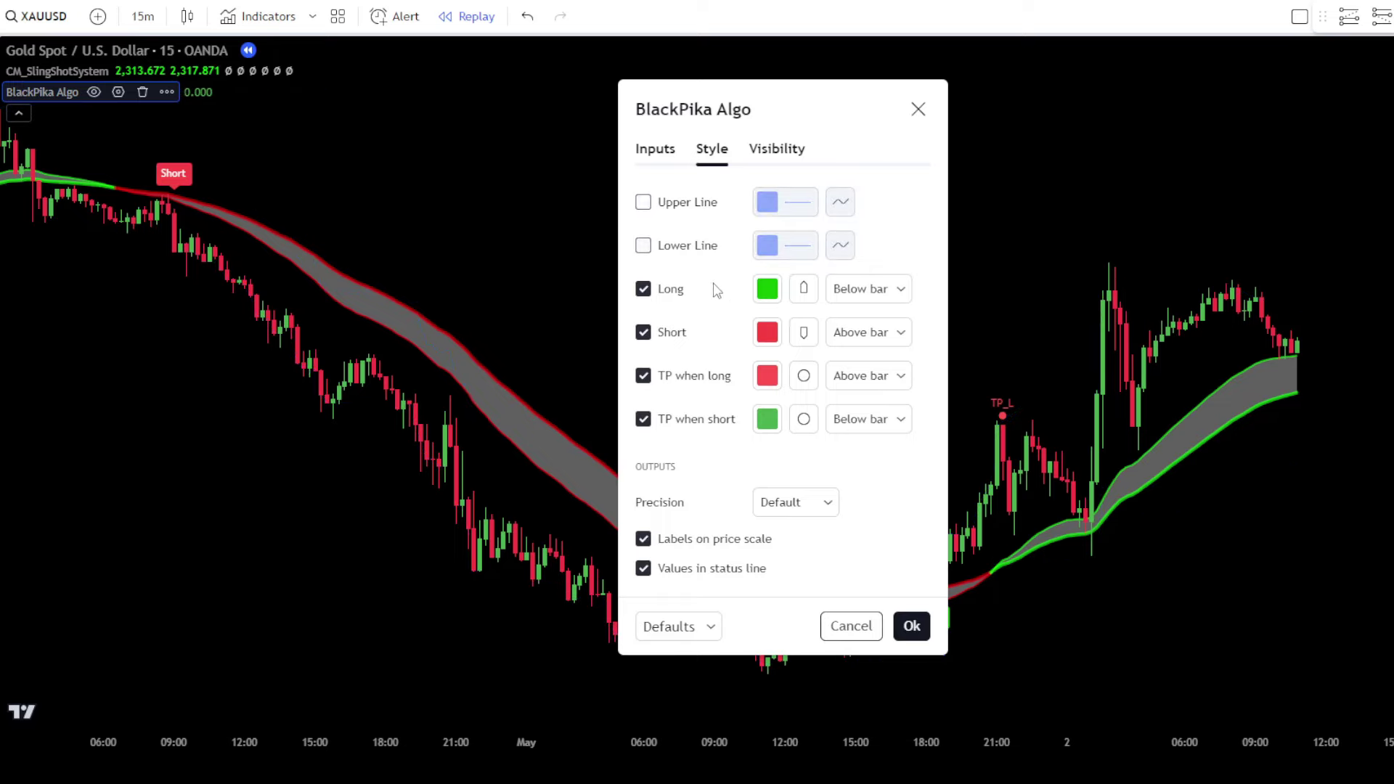
click(698, 376)
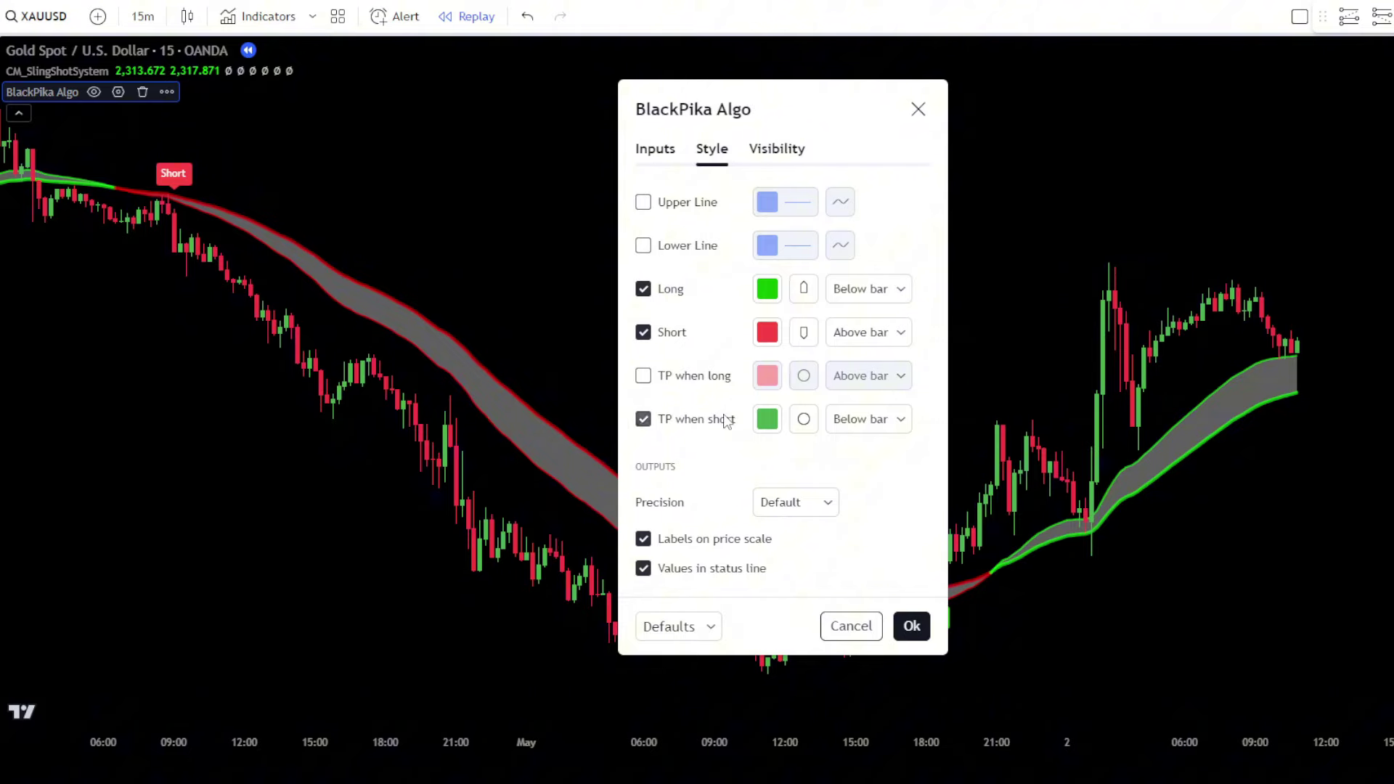
click(726, 423)
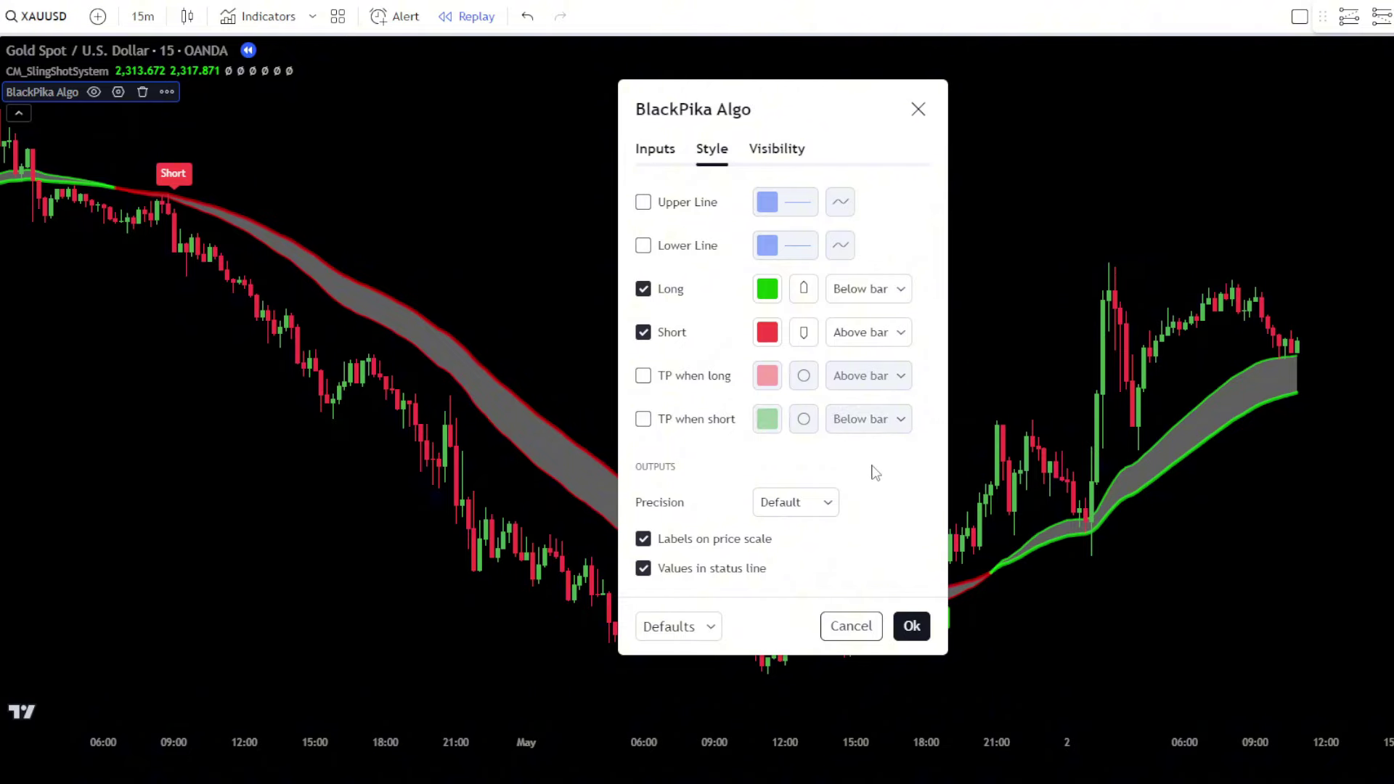
Apply the simplified BlackPika style and close its settings.
click(911, 626)
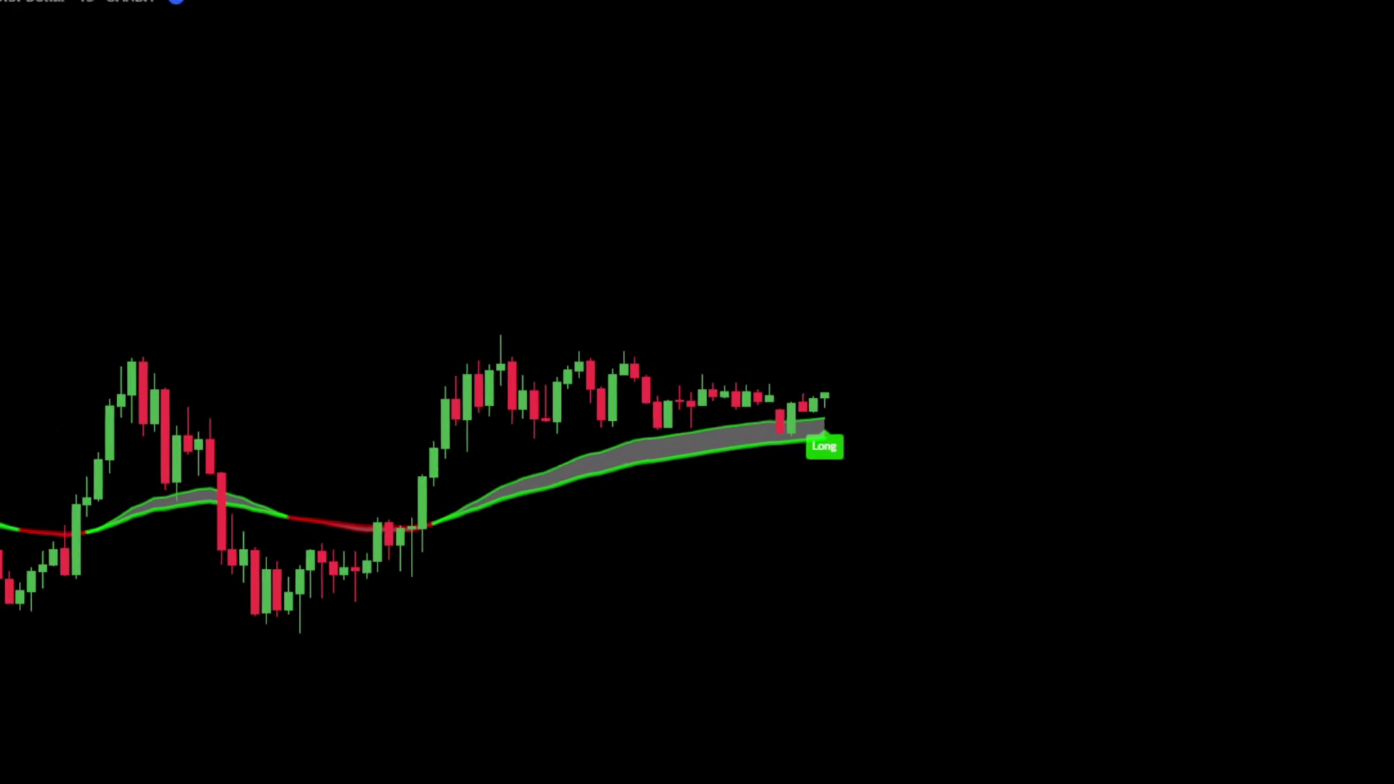
Place a long position at the Long signal candle, with stop lowered and target raised.
click(837, 411)
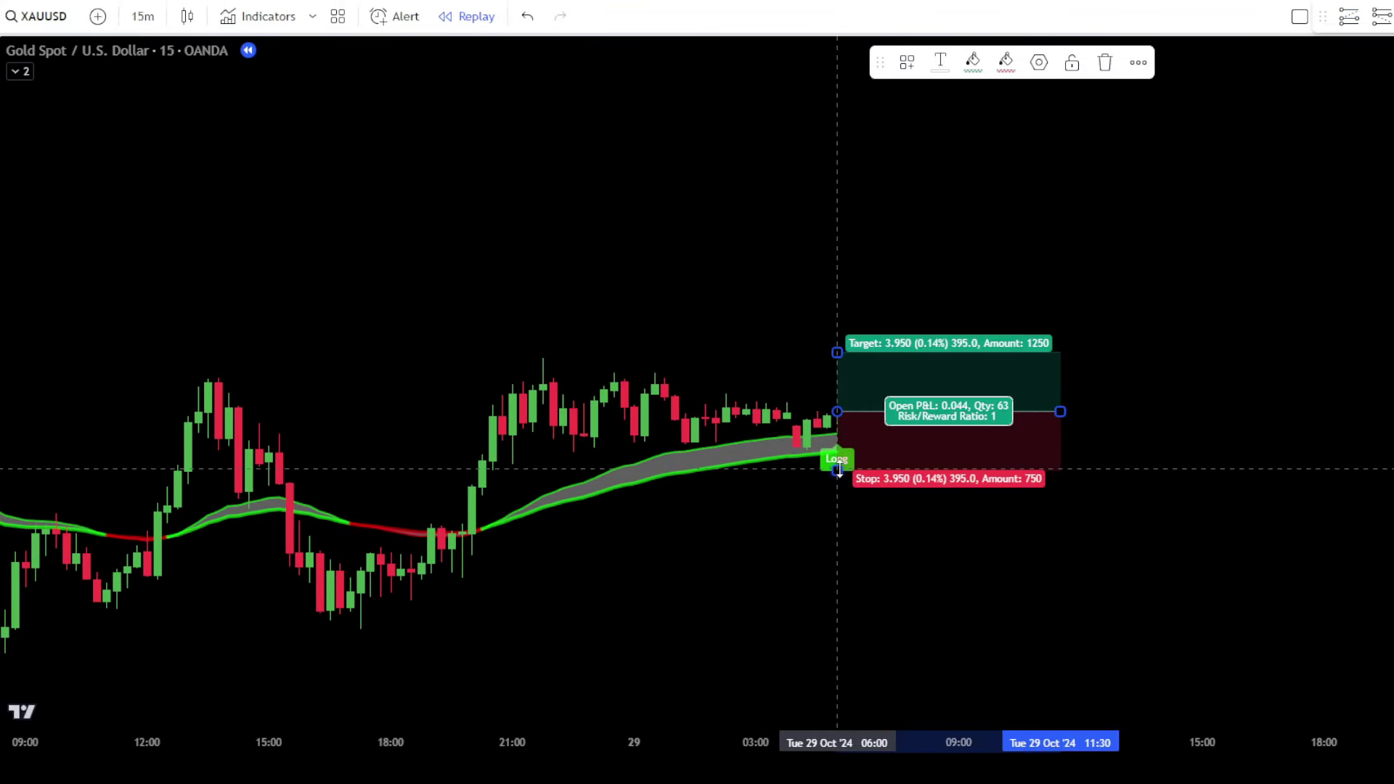
drag(837, 470, 830, 623)
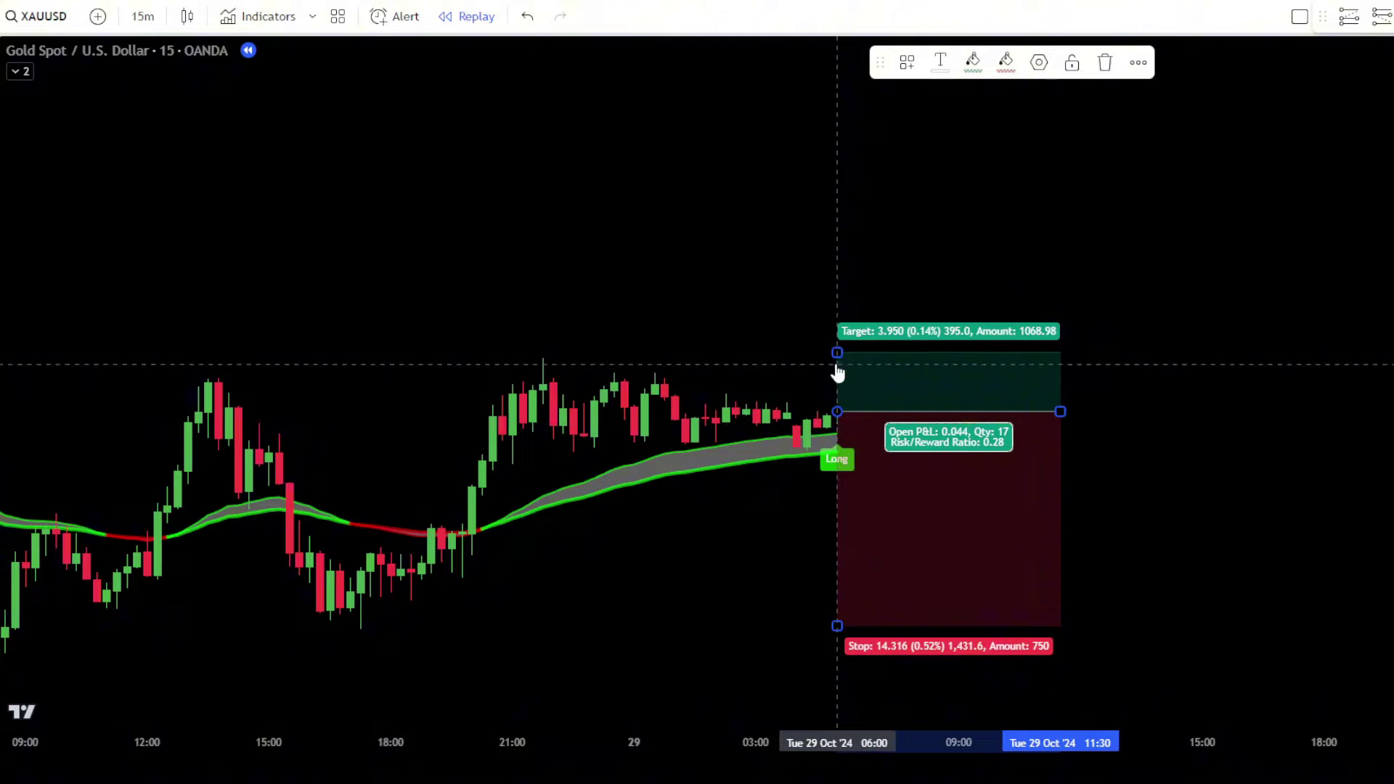
drag(836, 353, 839, 82)
click(1140, 380)
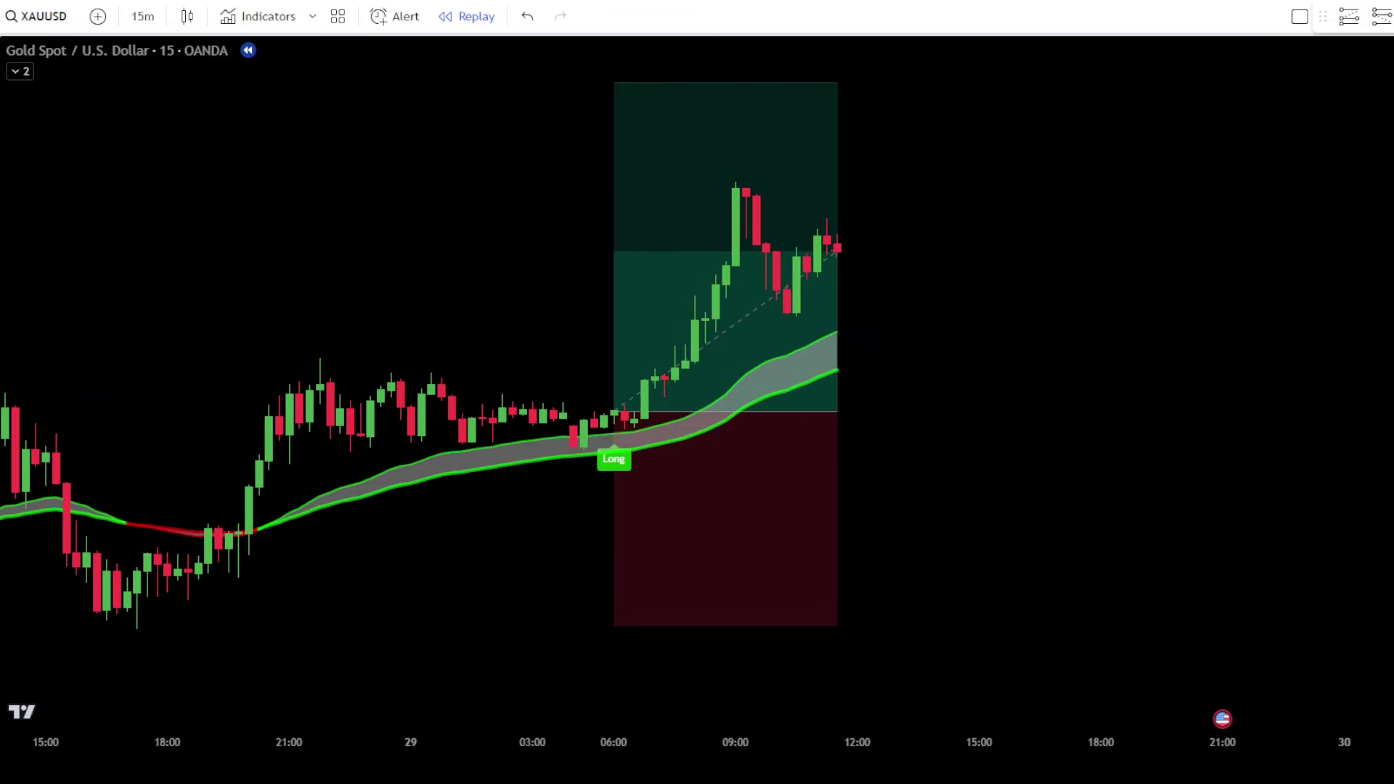
Stretch the long position box rightward, then shorten it to where the target is hit.
drag(799, 420, 1387, 411)
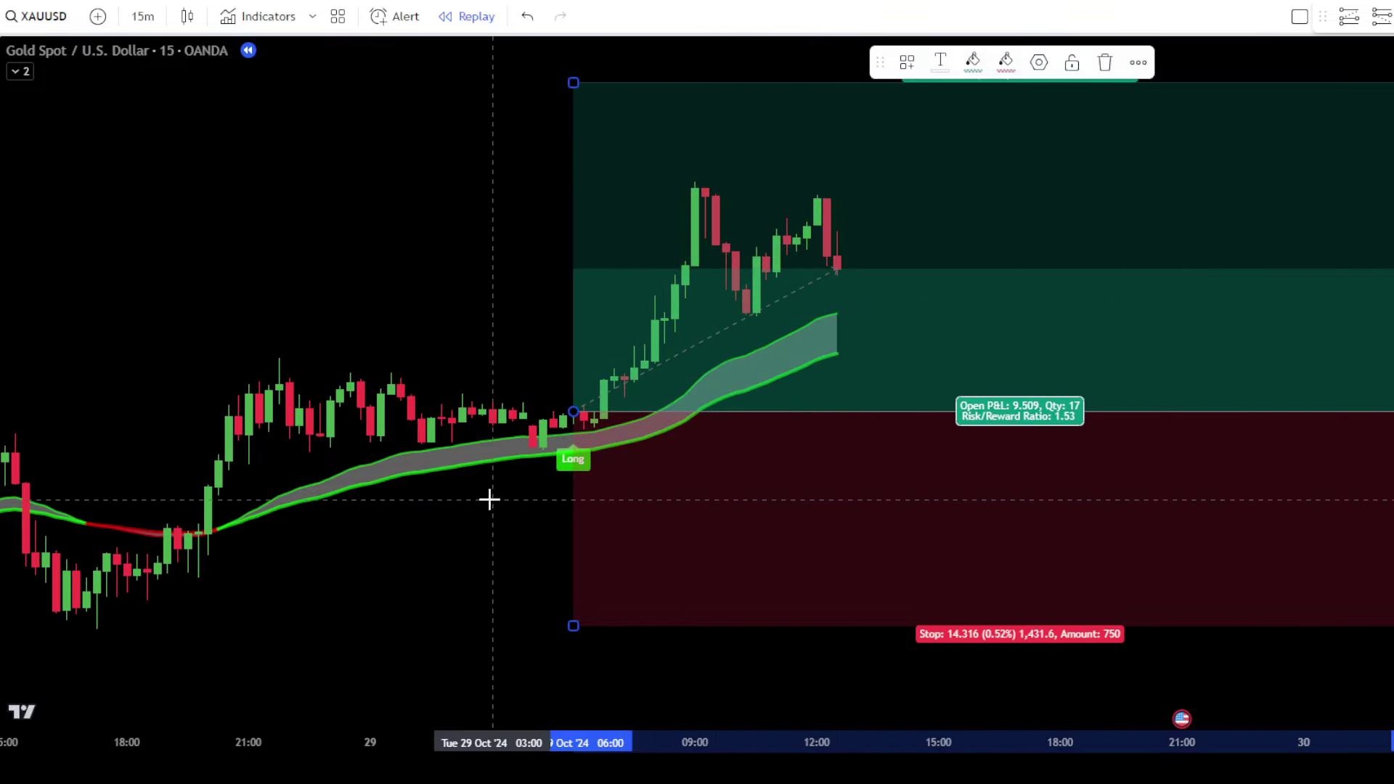
click(489, 499)
scroll(488, 500, down, 5)
scroll(613, 545, up, 4)
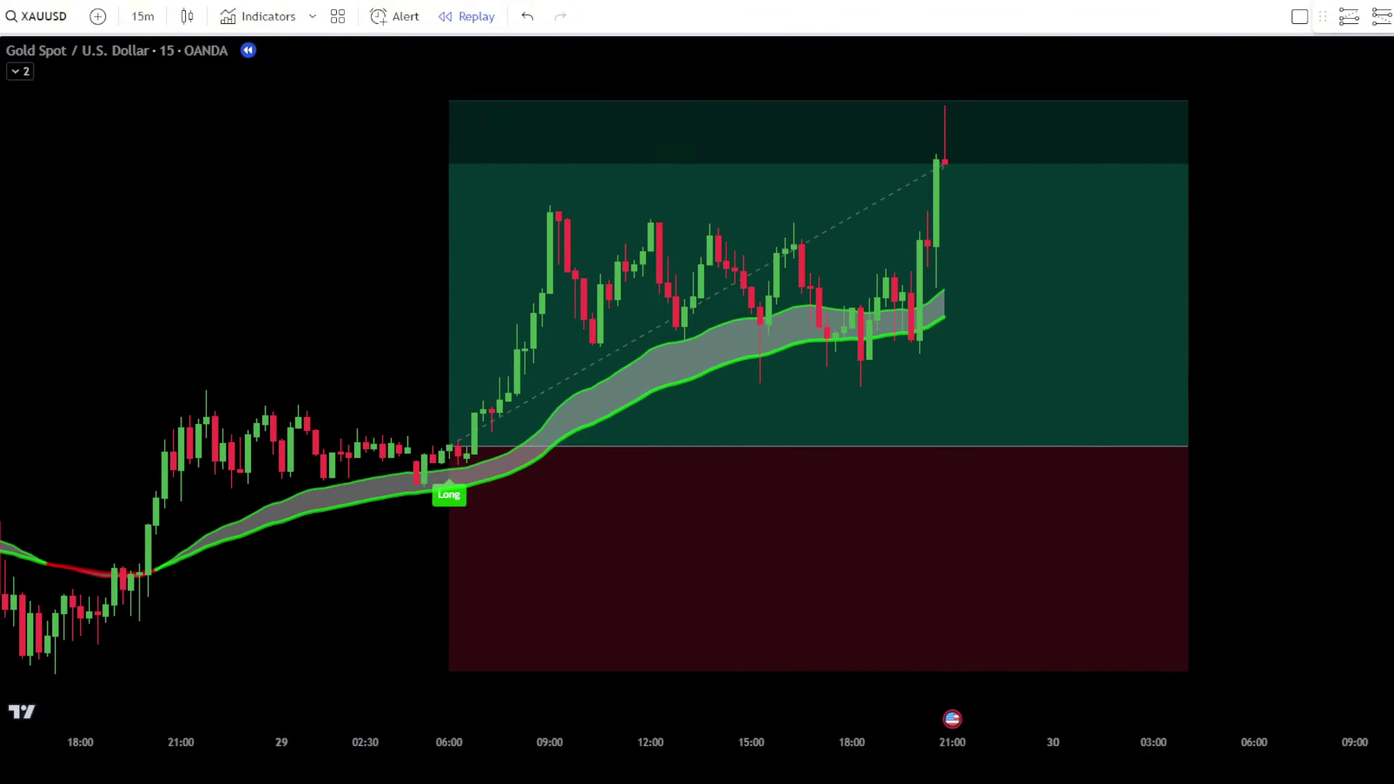
drag(1124, 487, 908, 488)
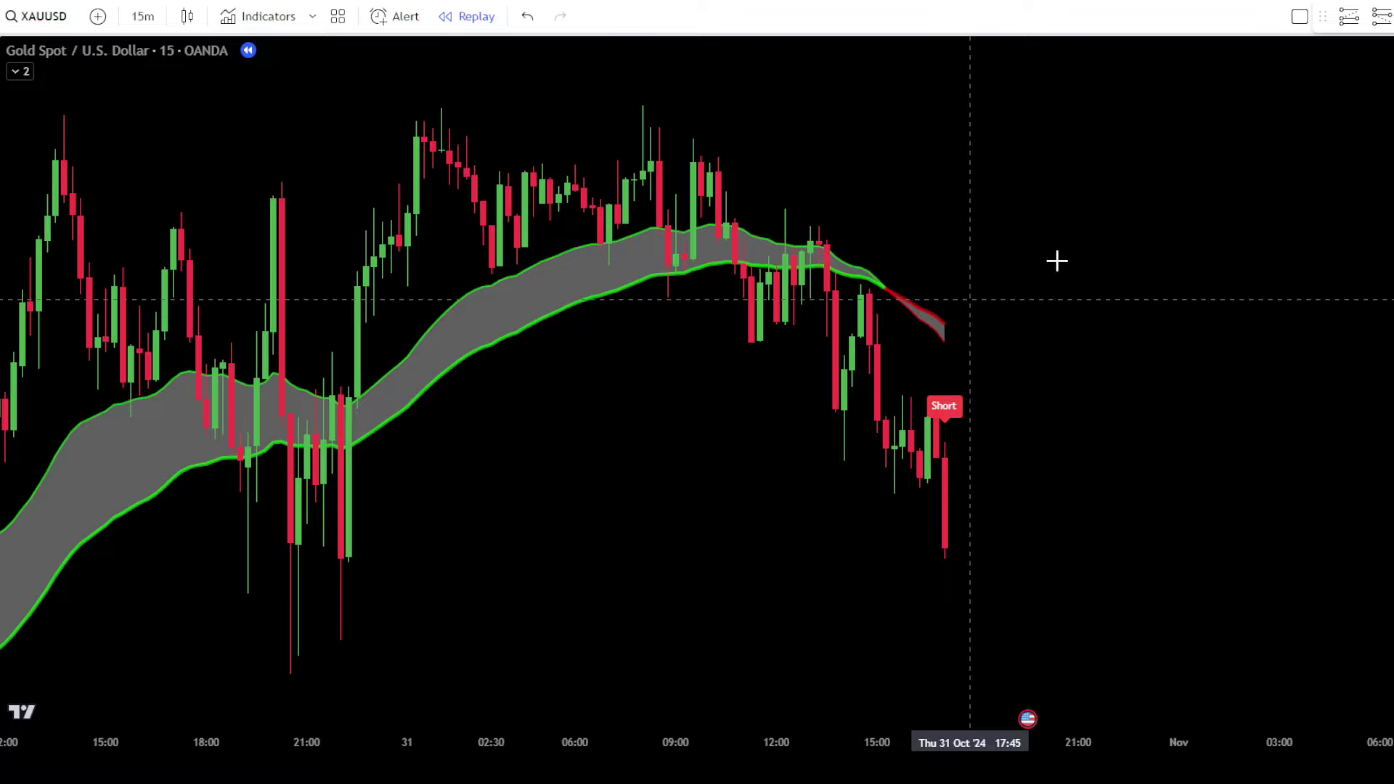
Place a short position at the 31 Oct Short candle, with stop raised and target lowered.
click(950, 549)
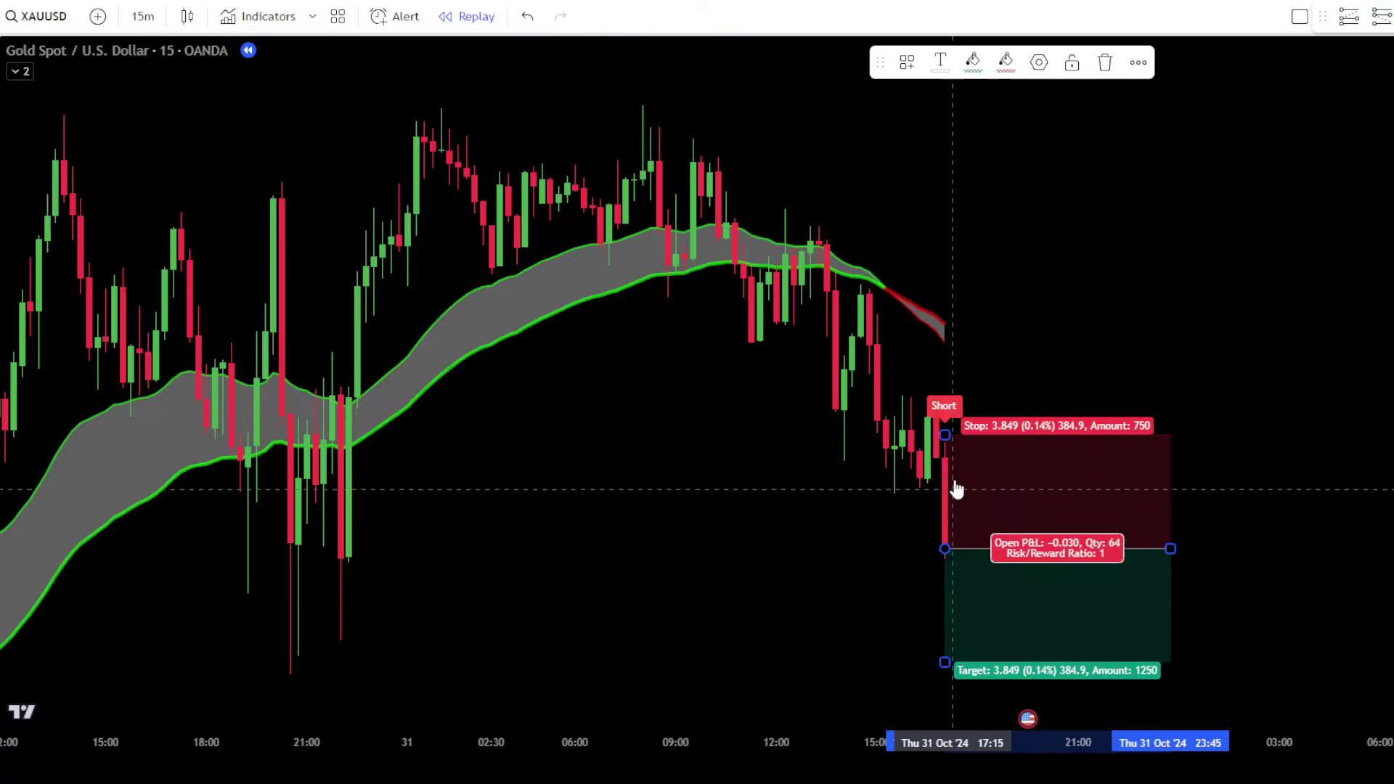
drag(943, 436, 944, 101)
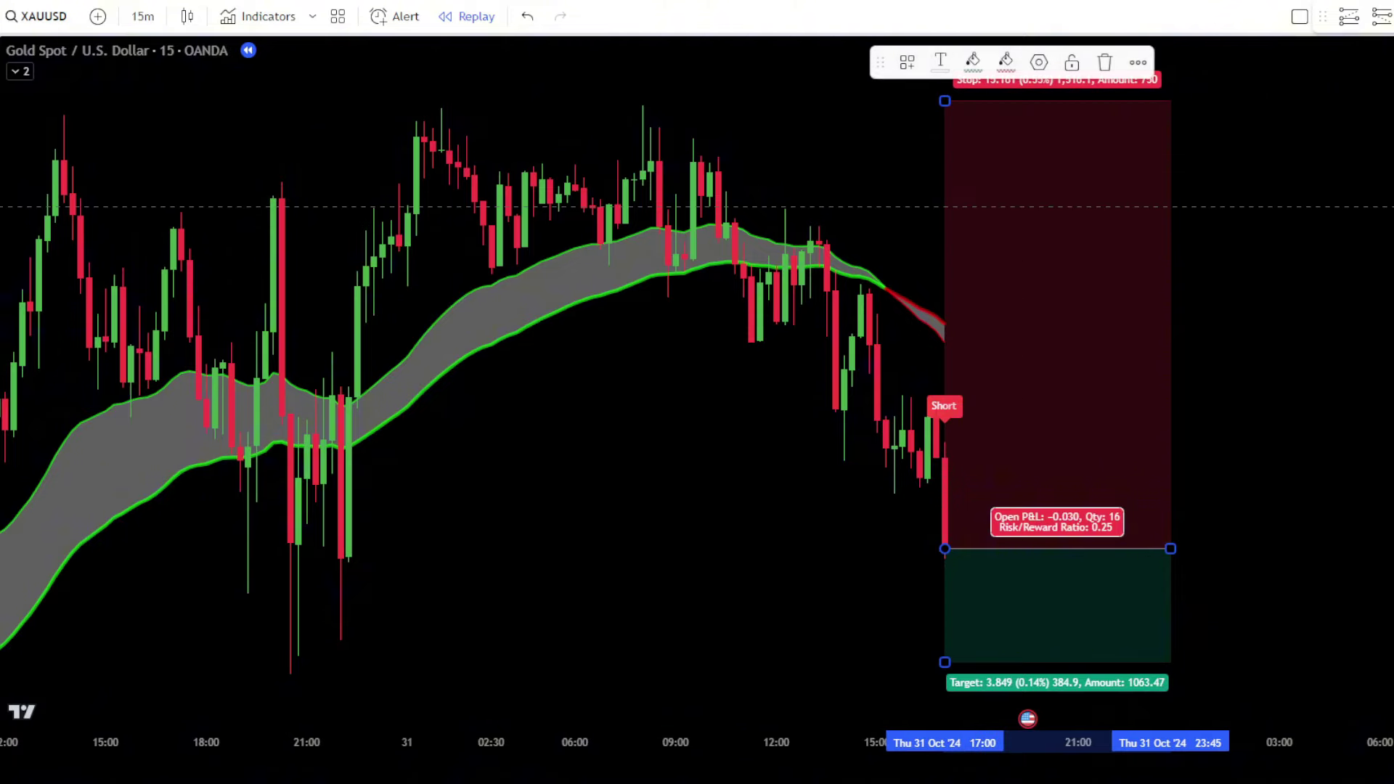
click(1301, 380)
drag(1300, 380, 1300, 314)
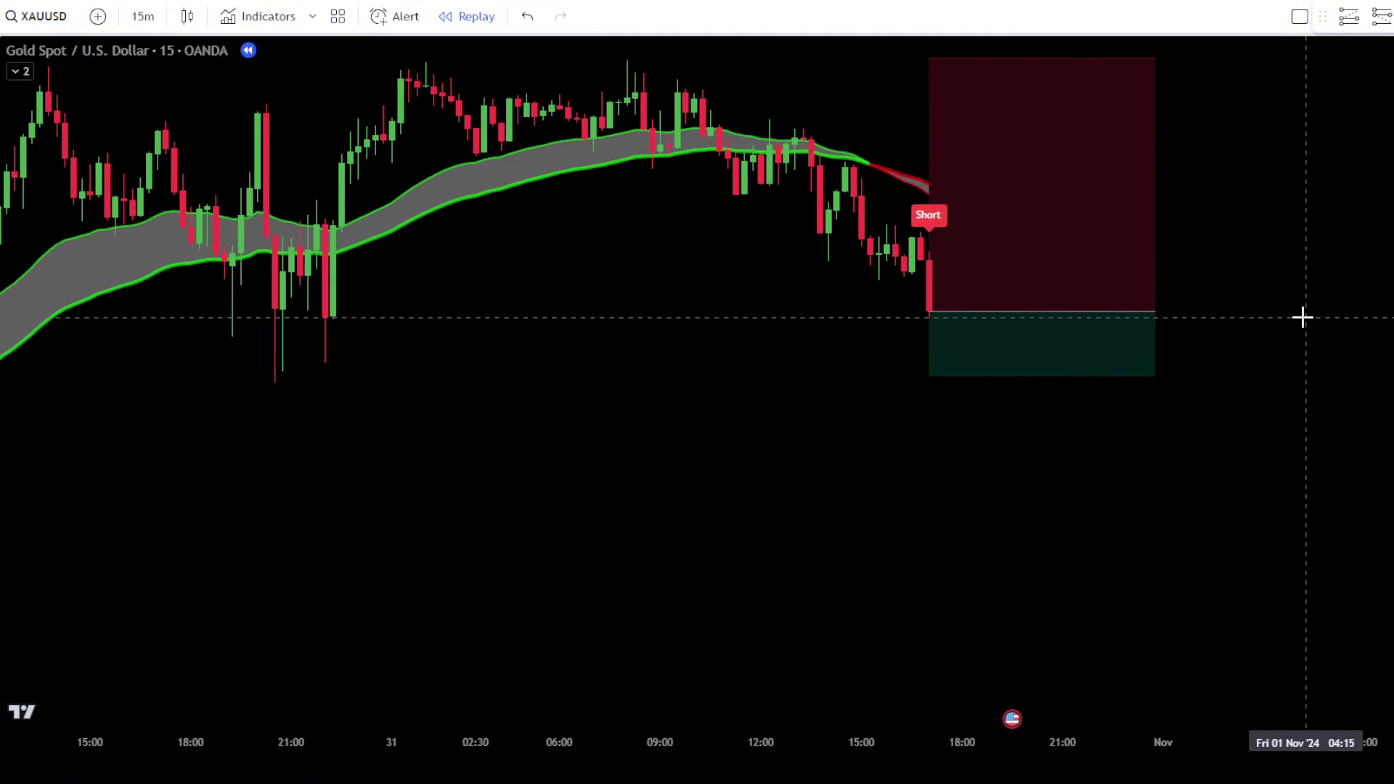
drag(928, 383, 937, 695)
click(900, 548)
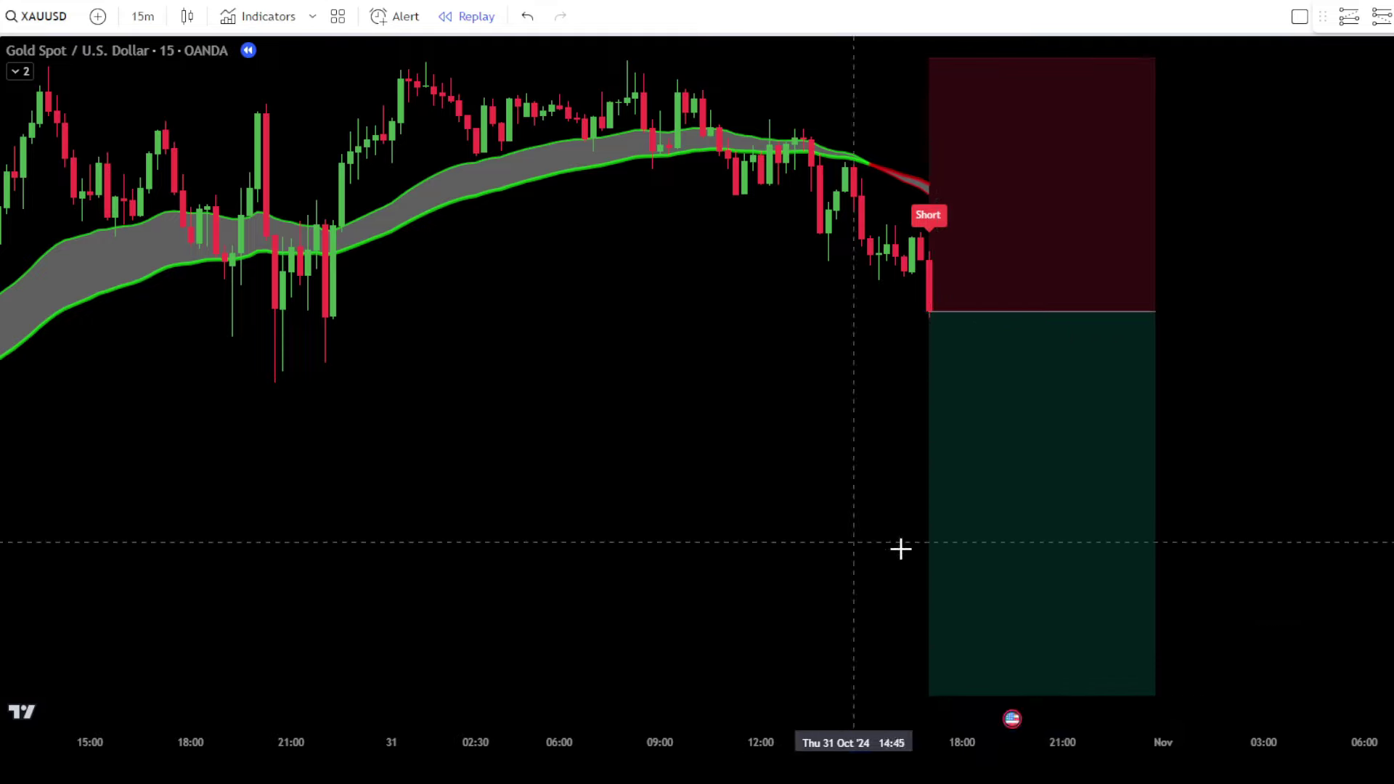
Extend the short position box rightward, then trim it back to the target hit.
click(1155, 312)
drag(1154, 311, 1348, 312)
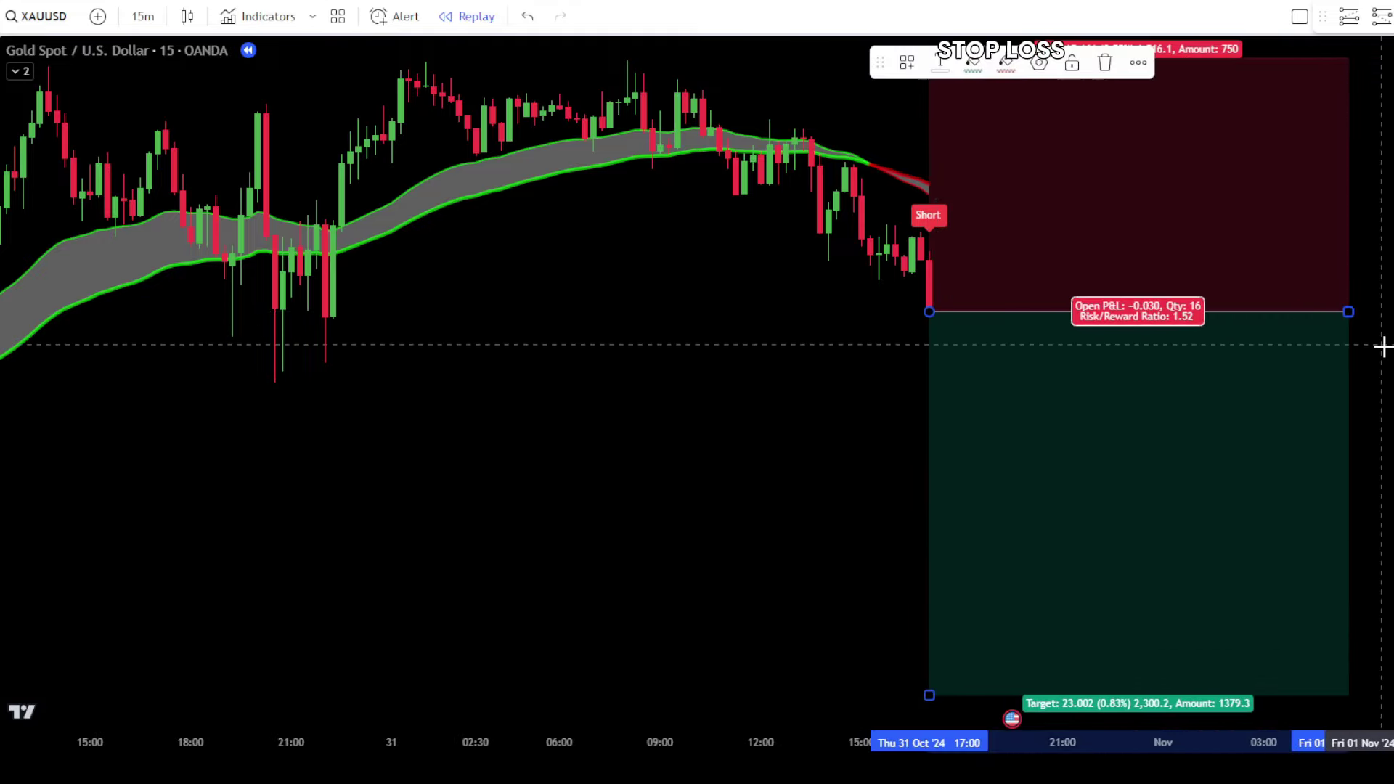
key(Escape)
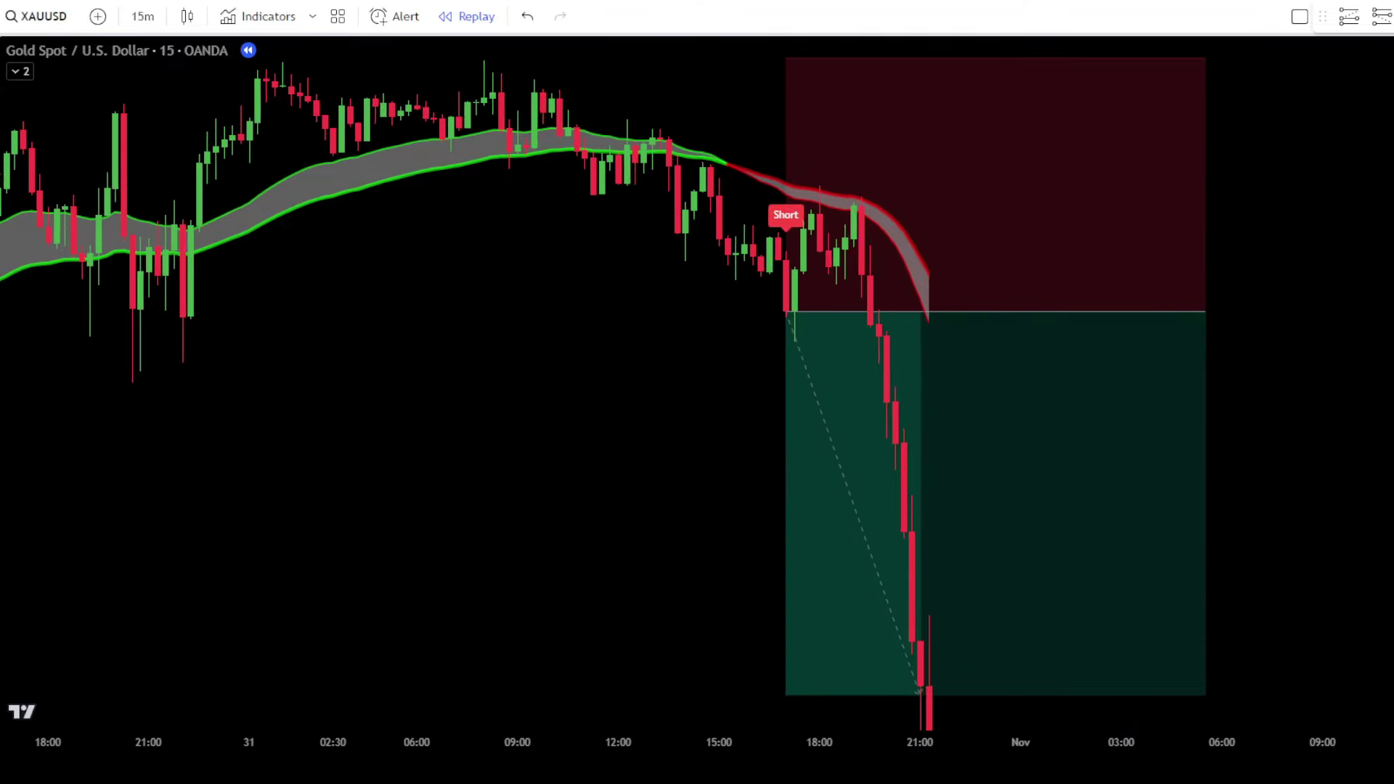
click(1152, 342)
drag(1186, 327, 989, 325)
Reset the chart view from the chart's right-click menu.
right_click(1109, 352)
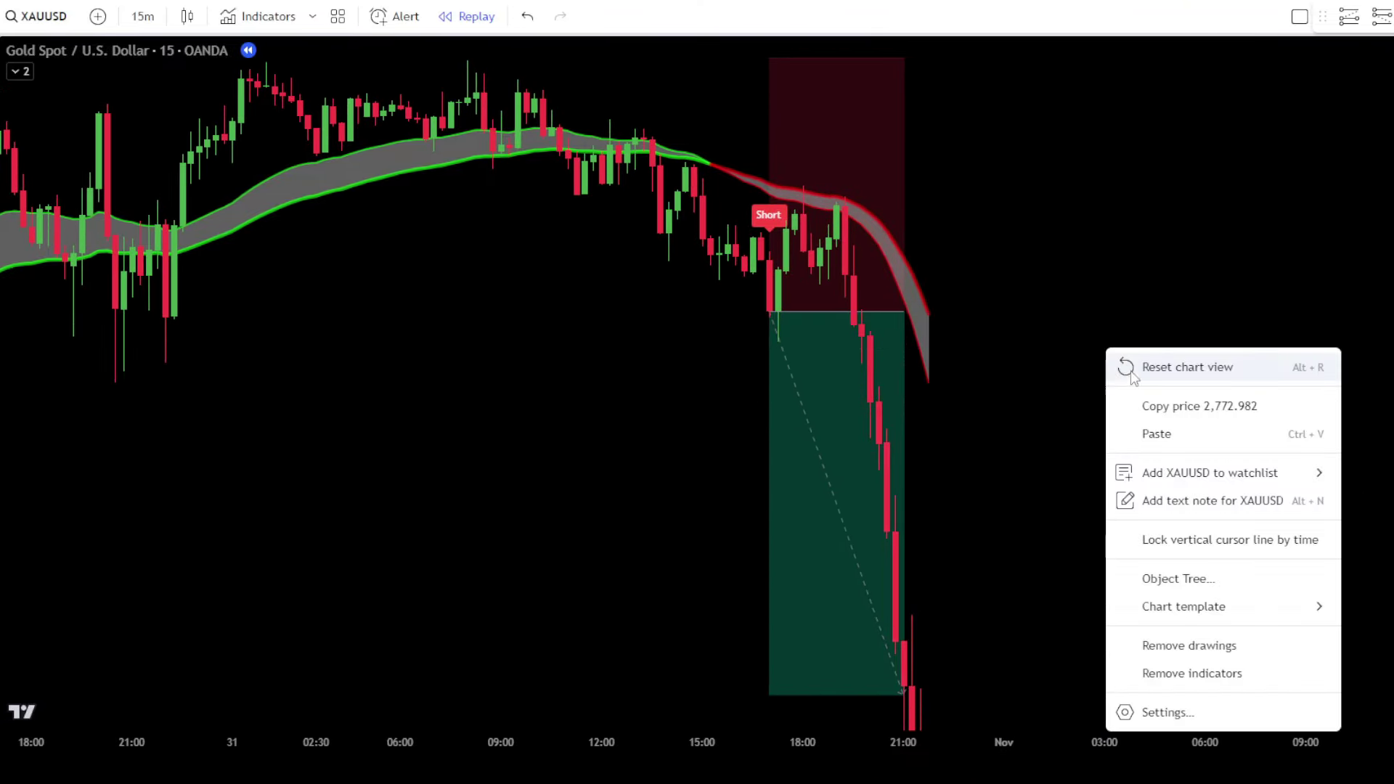
click(1124, 365)
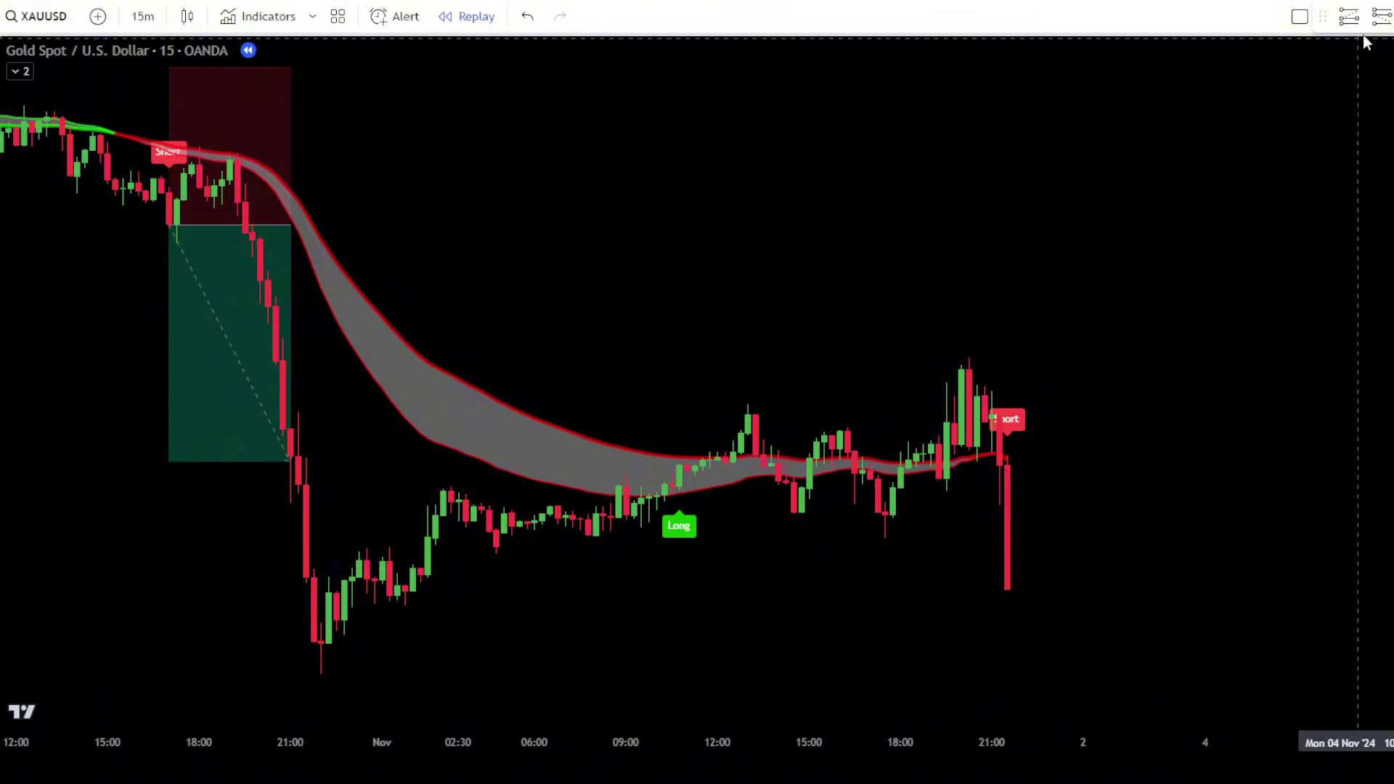
Place a short position on the 1 Nov Short candle, with stop above the recent high and target lowered.
click(1011, 590)
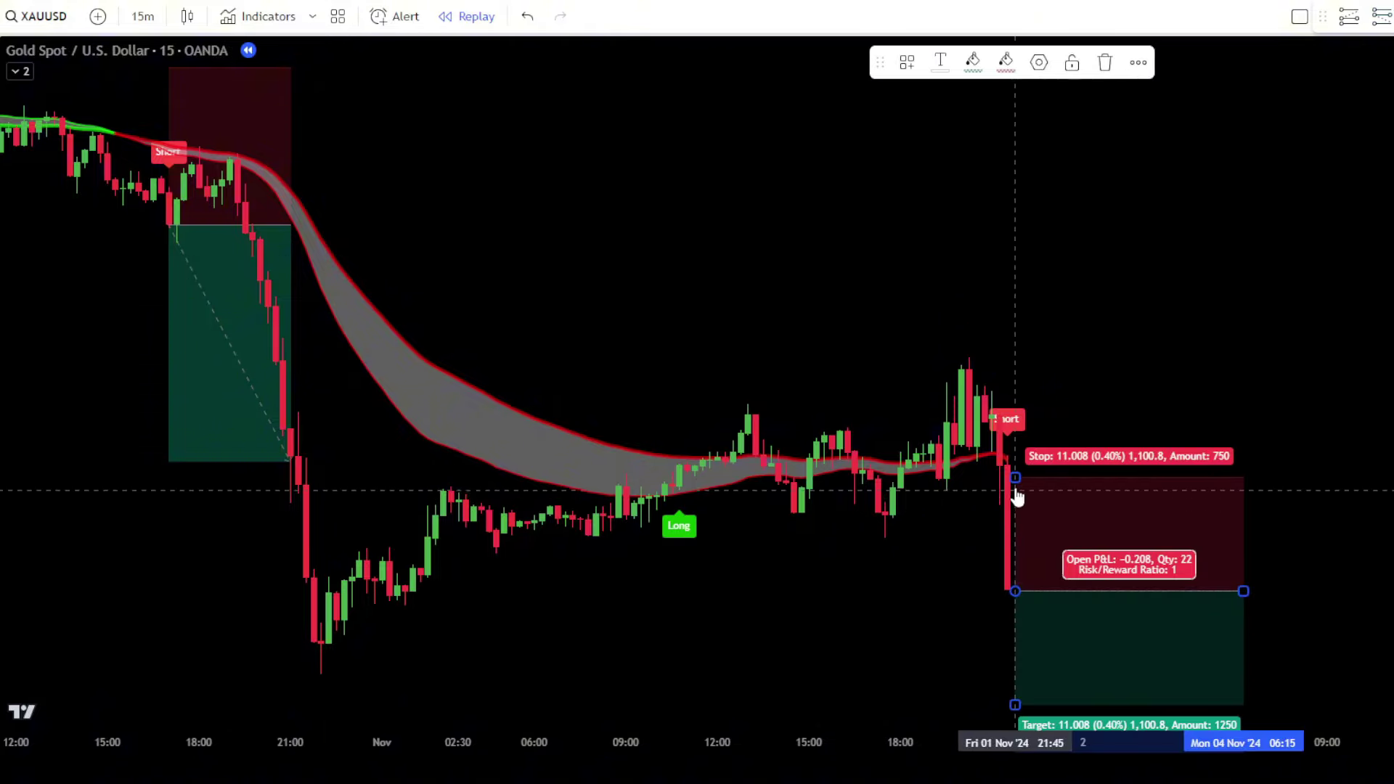
drag(1015, 470, 1015, 357)
drag(1014, 591, 1008, 587)
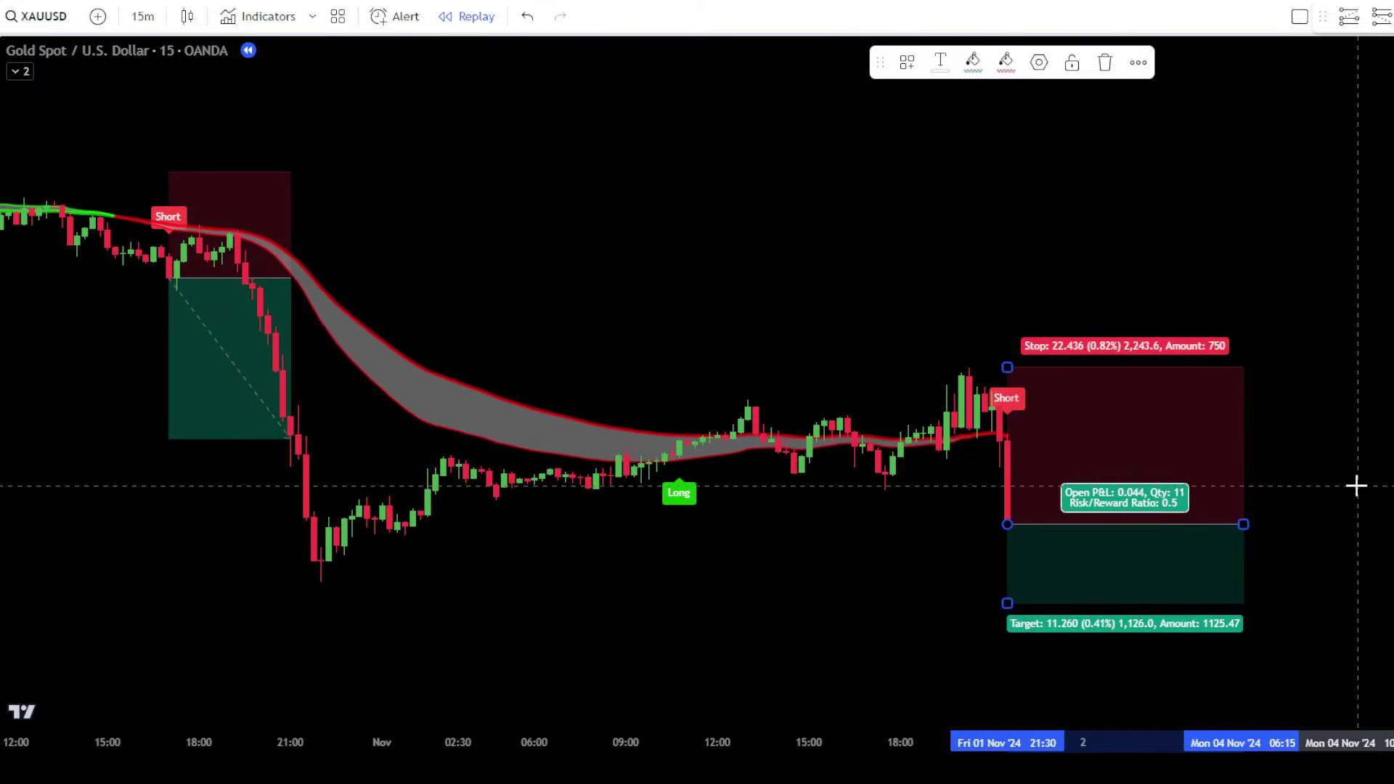
drag(1354, 483, 1229, 289)
drag(928, 376, 930, 542)
click(821, 492)
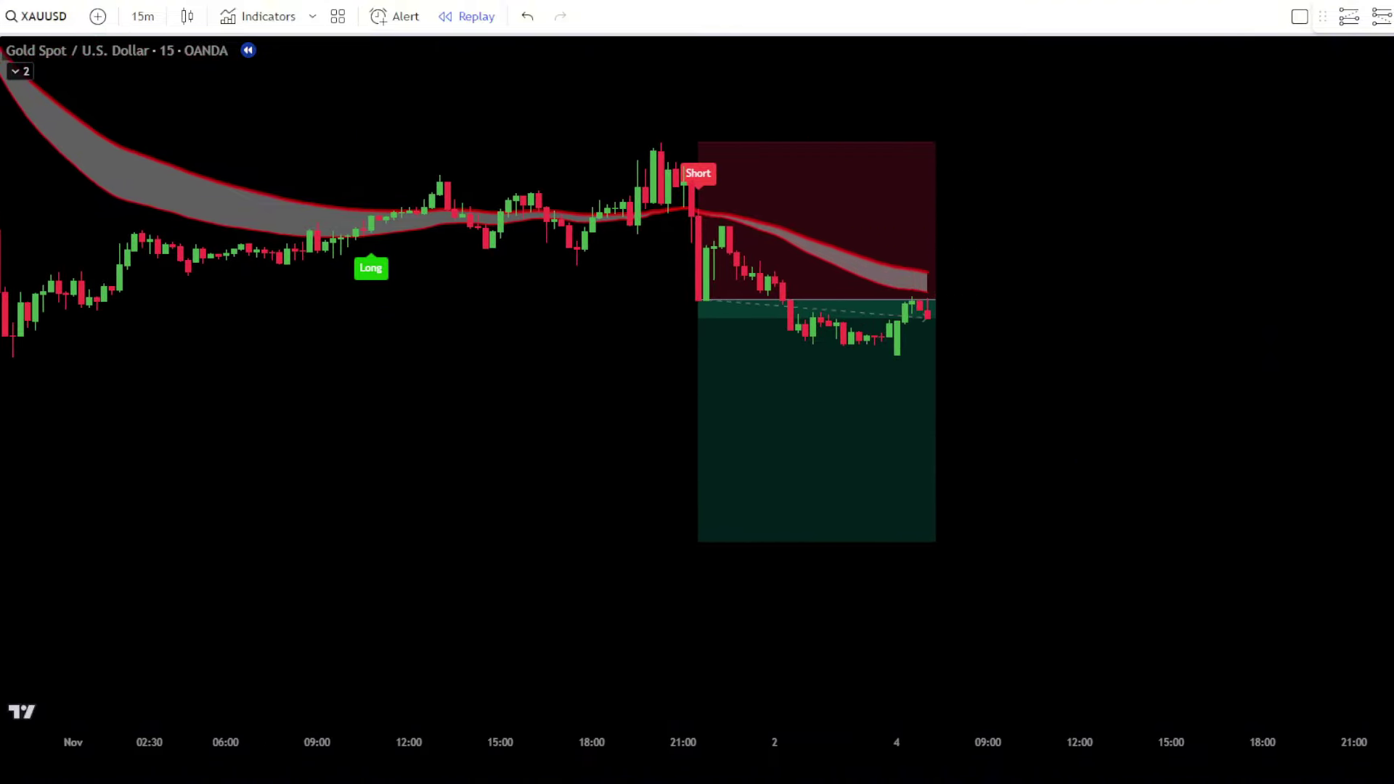
Keep extending the short position box as replay advances, then trim it to the 6 Nov target hit.
scroll(906, 327, up, 1)
click(898, 301)
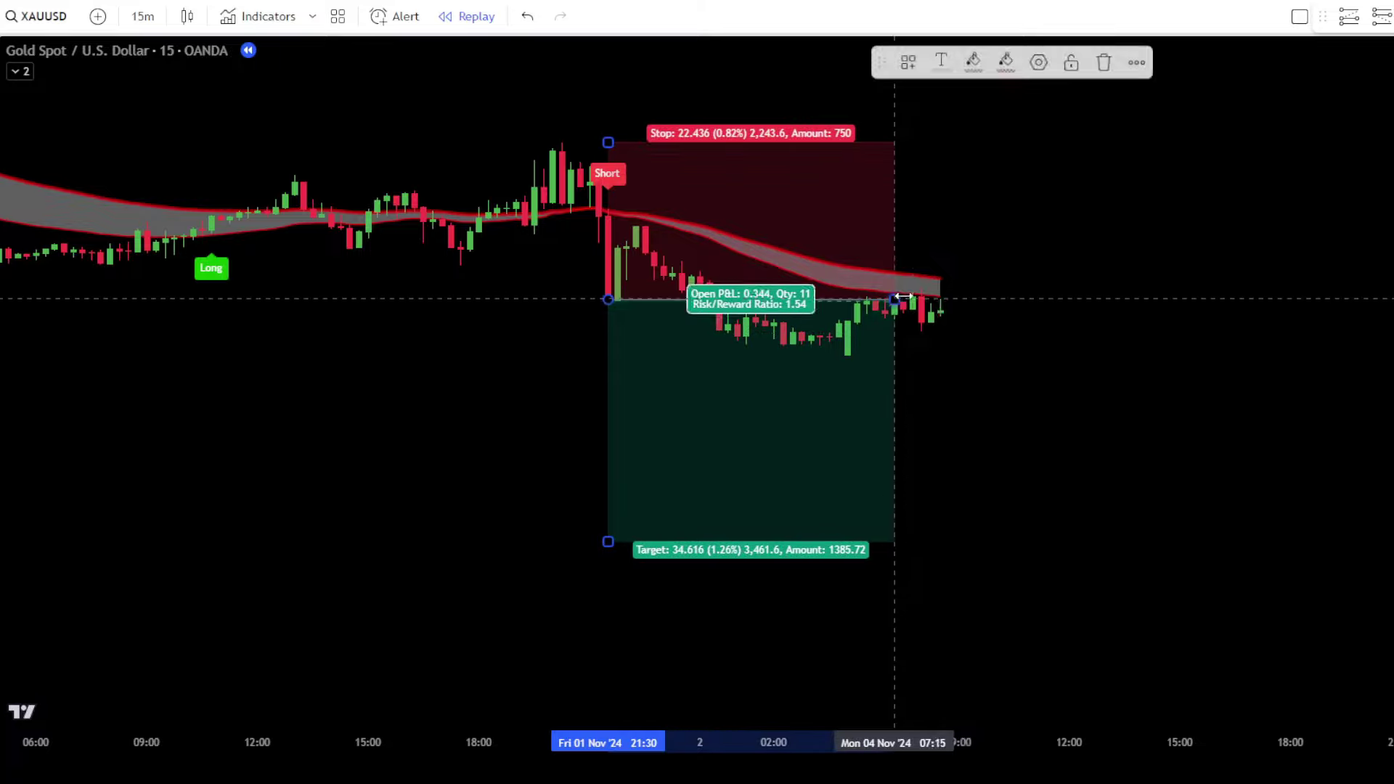
drag(898, 300, 1372, 300)
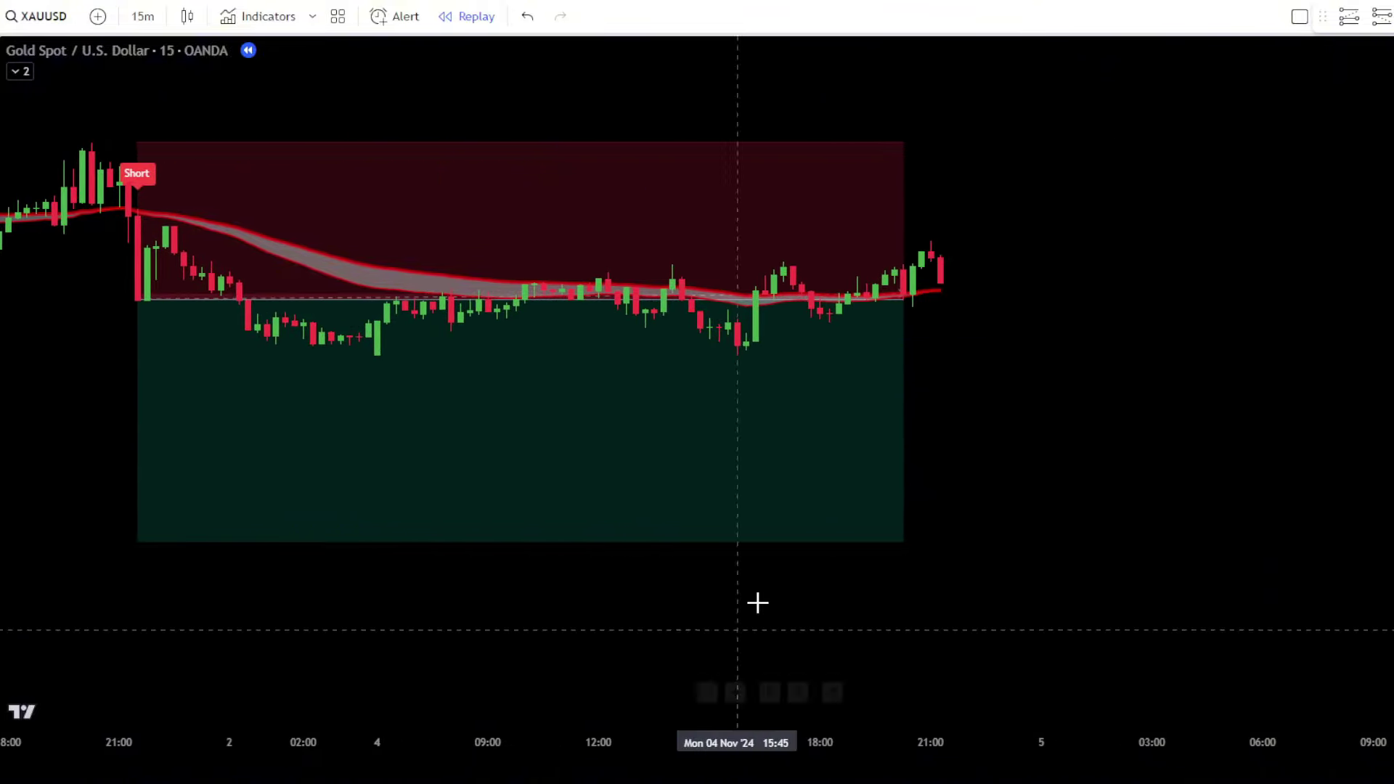
drag(902, 545, 1069, 551)
key(Escape)
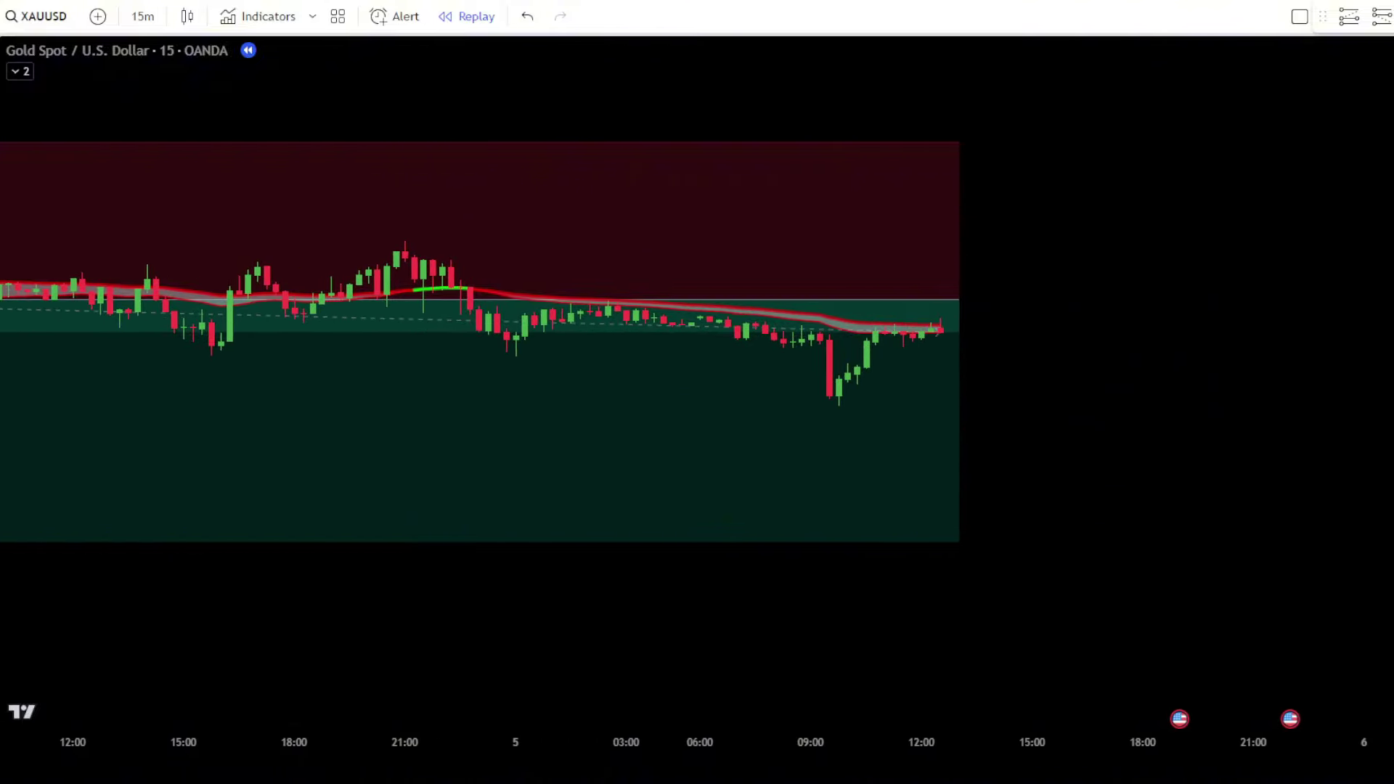
drag(904, 299, 1387, 299)
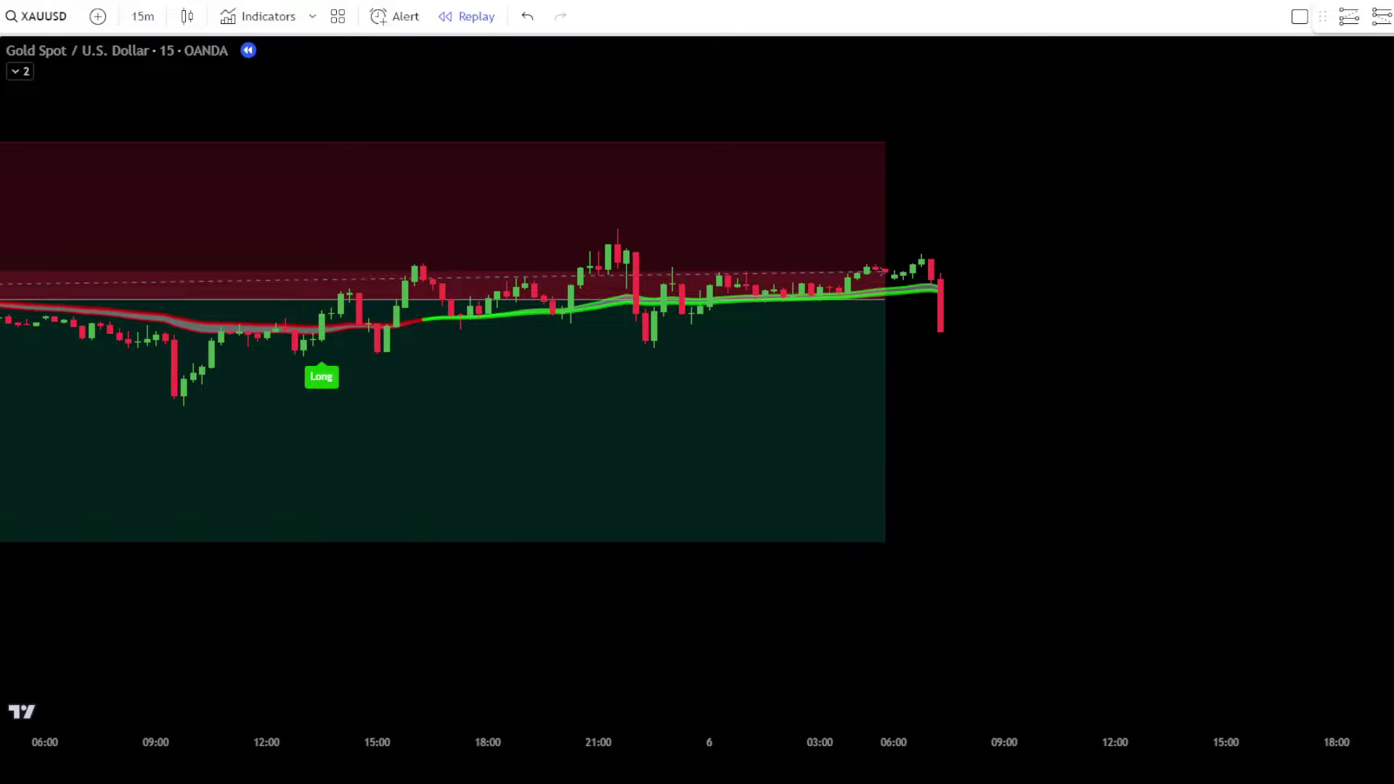
drag(887, 300, 1390, 299)
click(1047, 579)
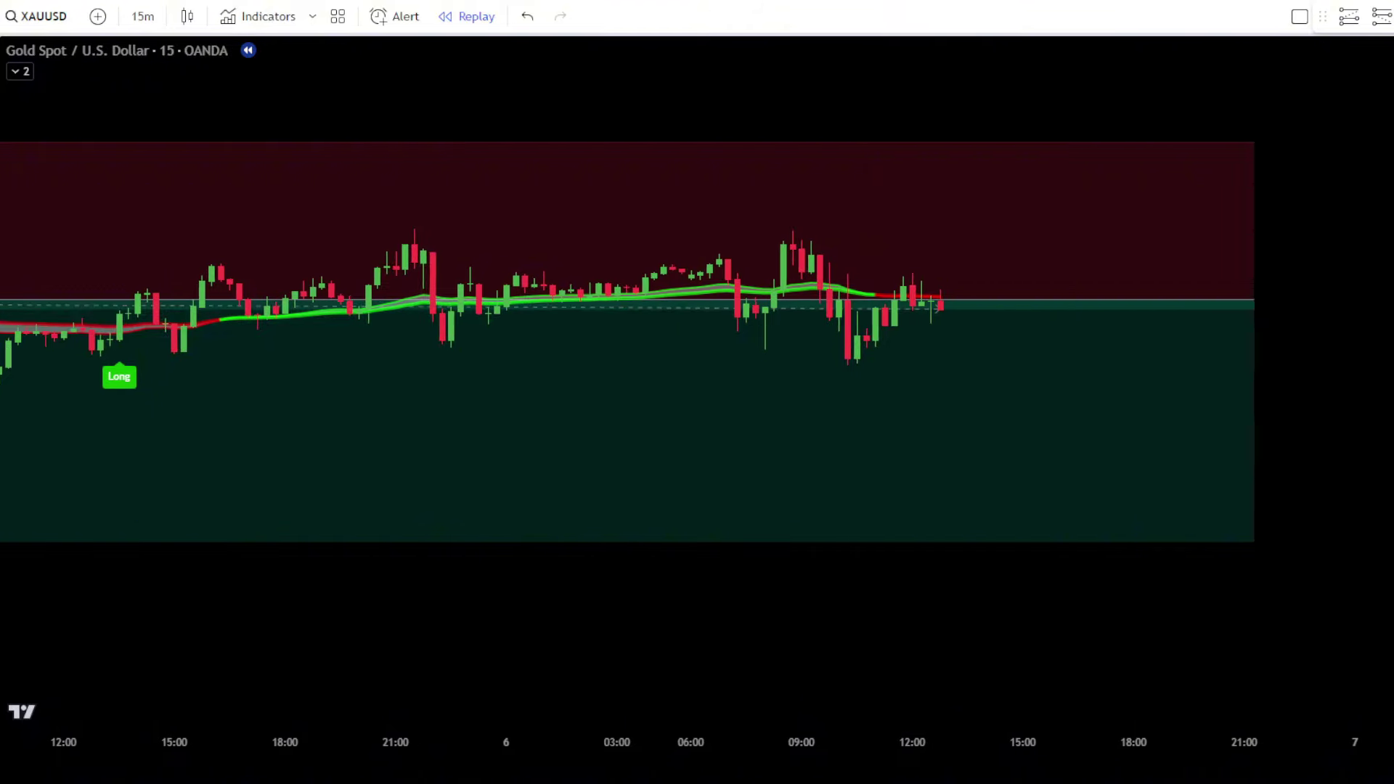
drag(1184, 298, 904, 321)
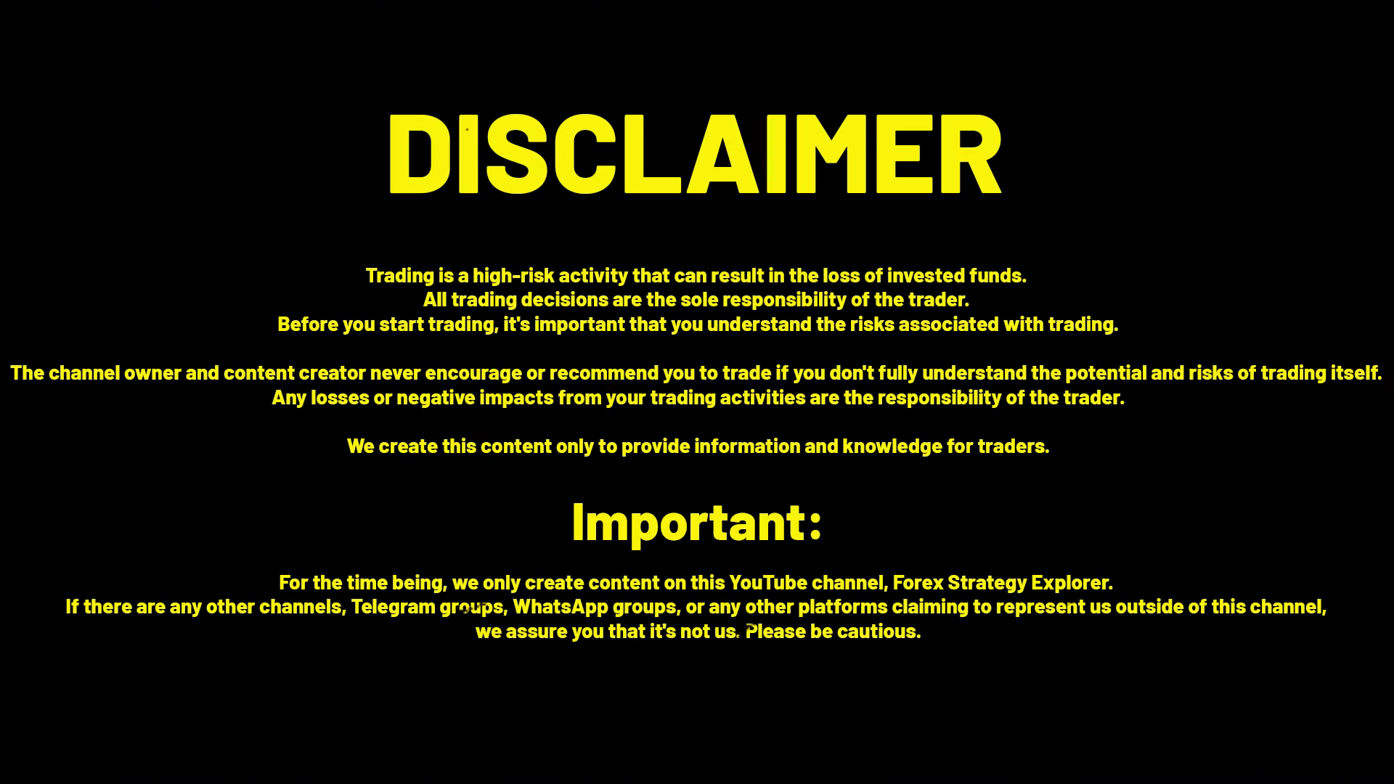